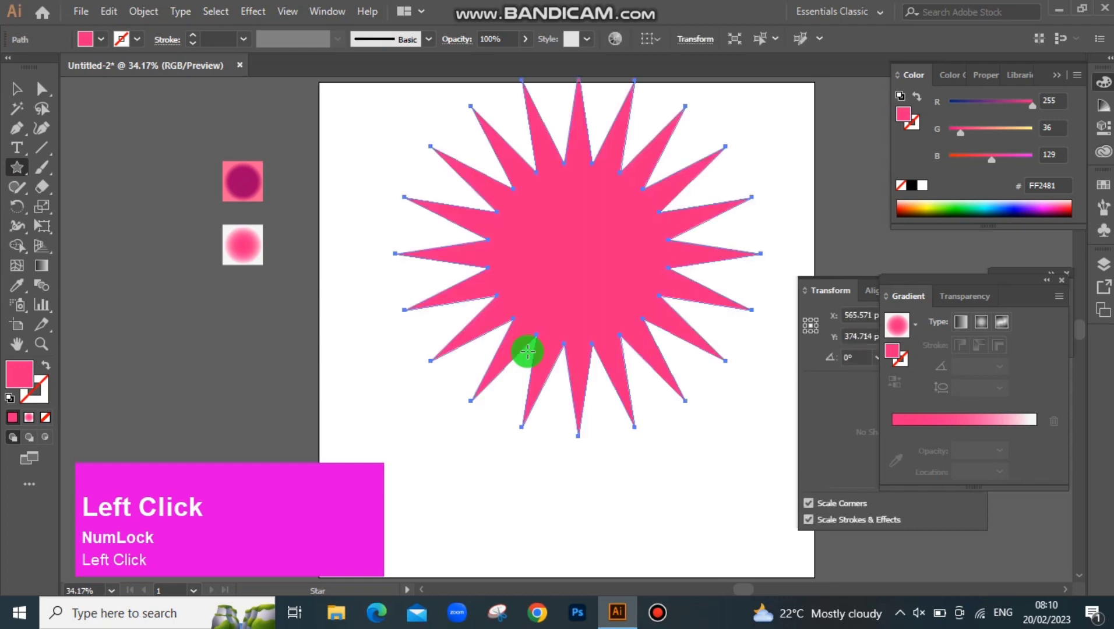
Scale the pink star proportionally to fit inside the artboard and position its centre at about X 564 px, Y 562 px.
left_click(17, 88)
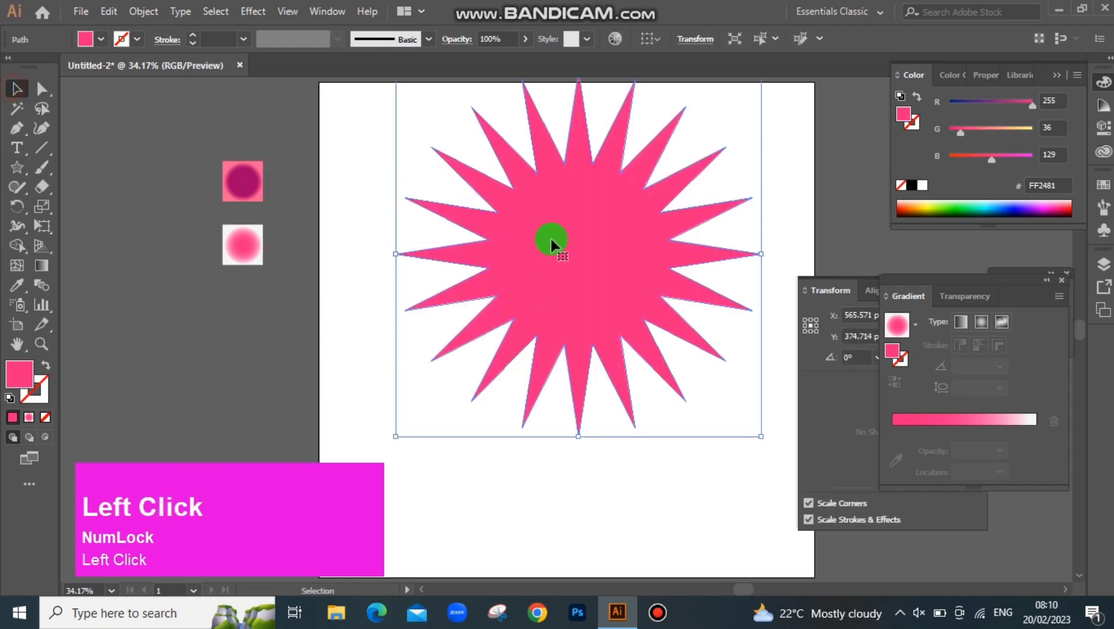
left_click_drag(577, 255, 575, 279)
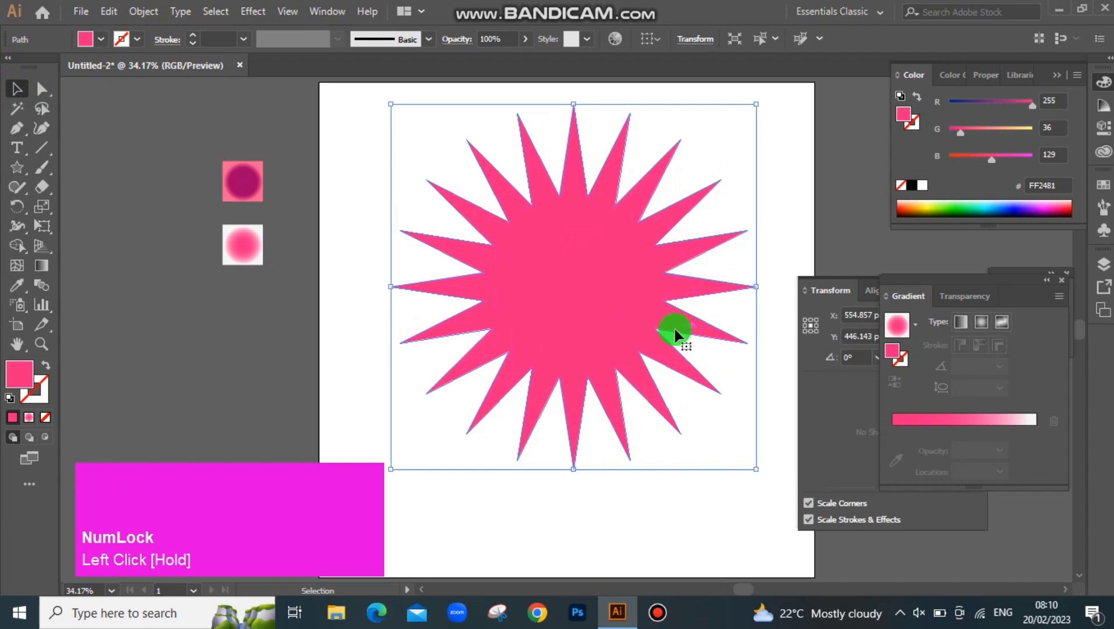
left_click_drag(755, 469, 780, 472)
left_click_drag(563, 282, 604, 352)
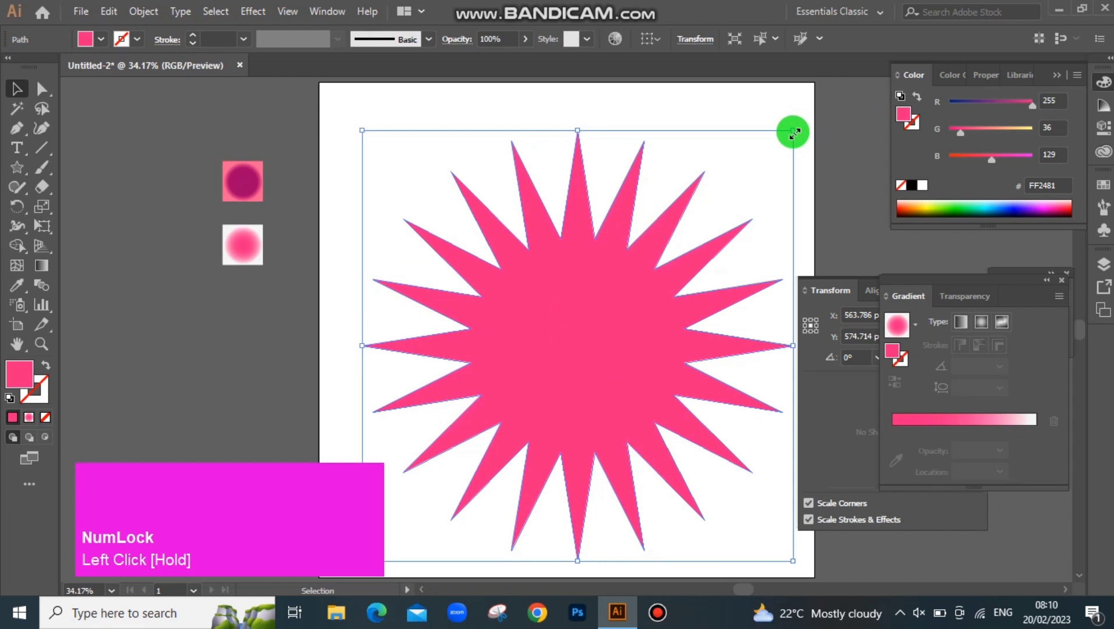
left_click_drag(794, 133, 731, 198)
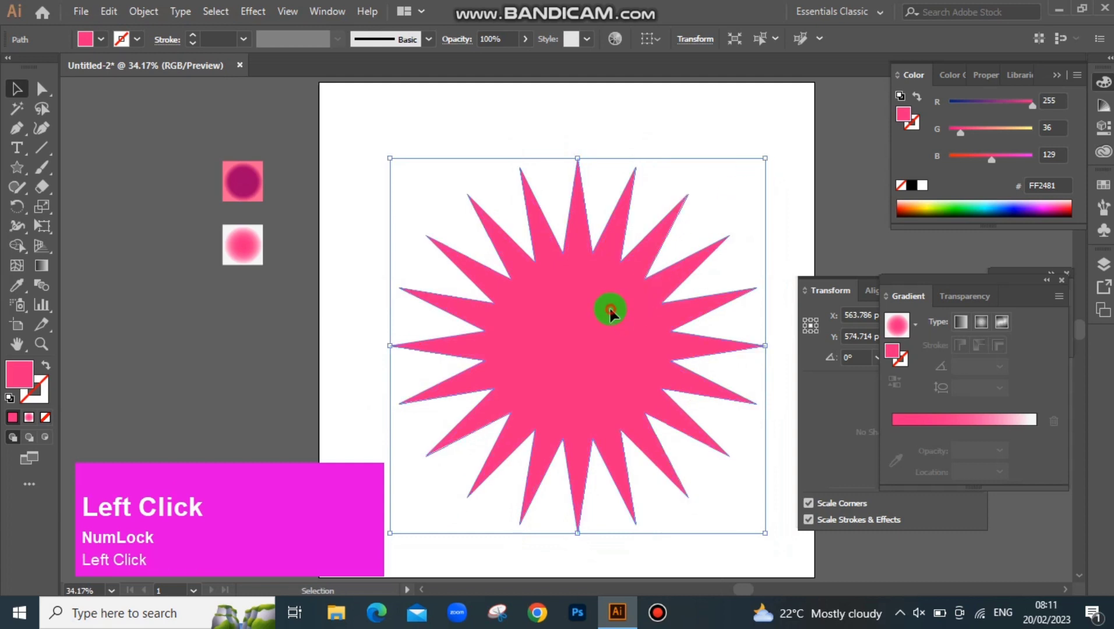
left_click_drag(609, 309, 609, 303)
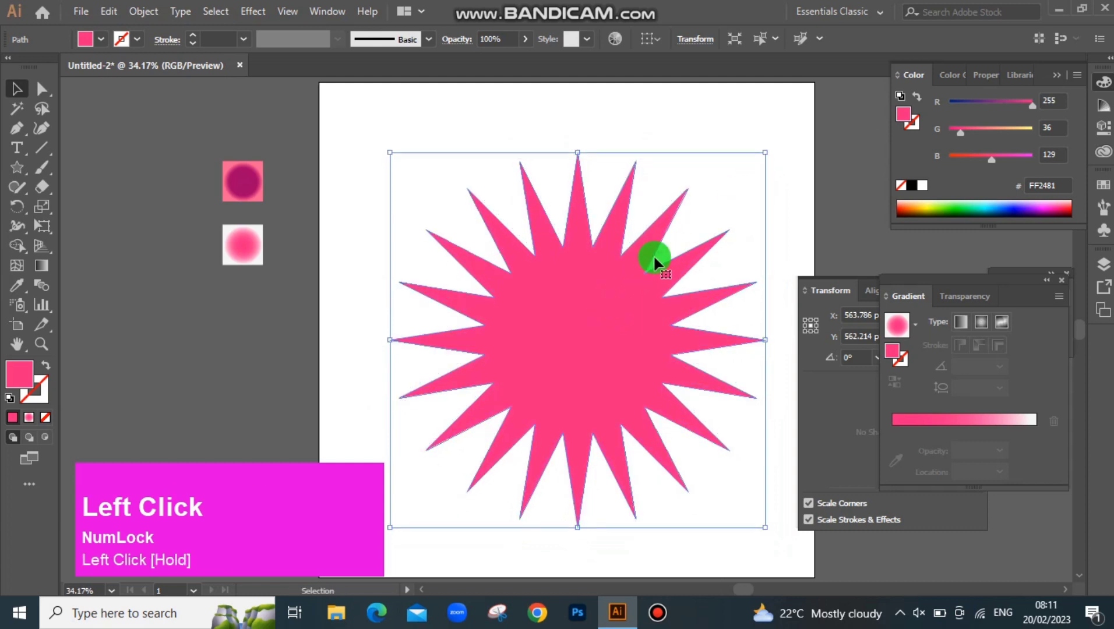
Round all the star's tips and inner corners with live corners to a radius of about 6.87 px.
left_click(42, 89)
left_click(475, 220)
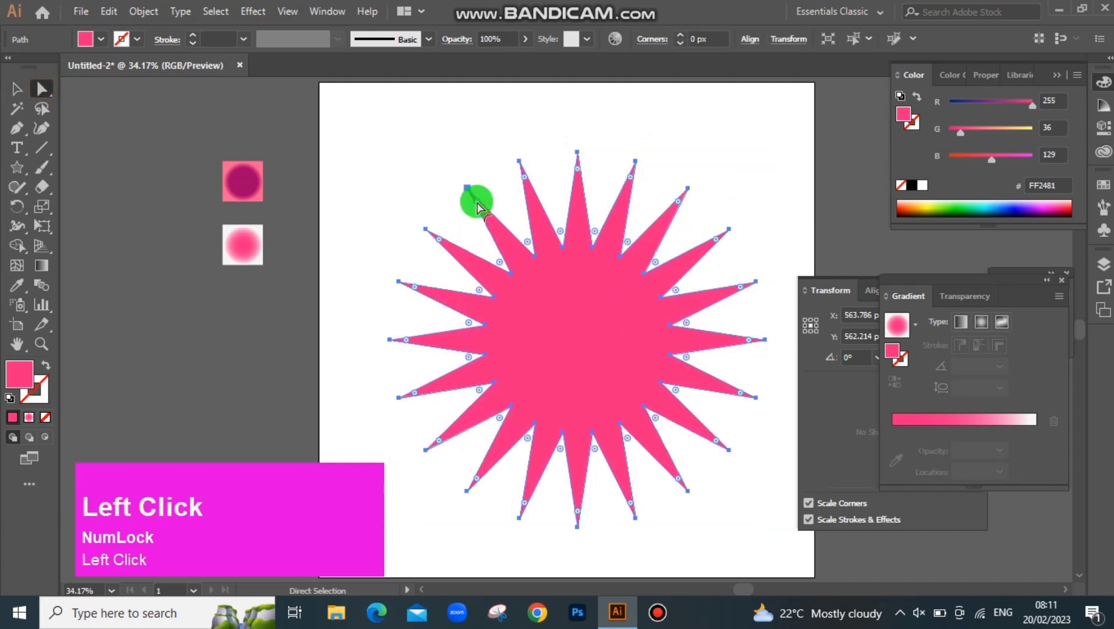
left_click_drag(476, 207, 485, 169)
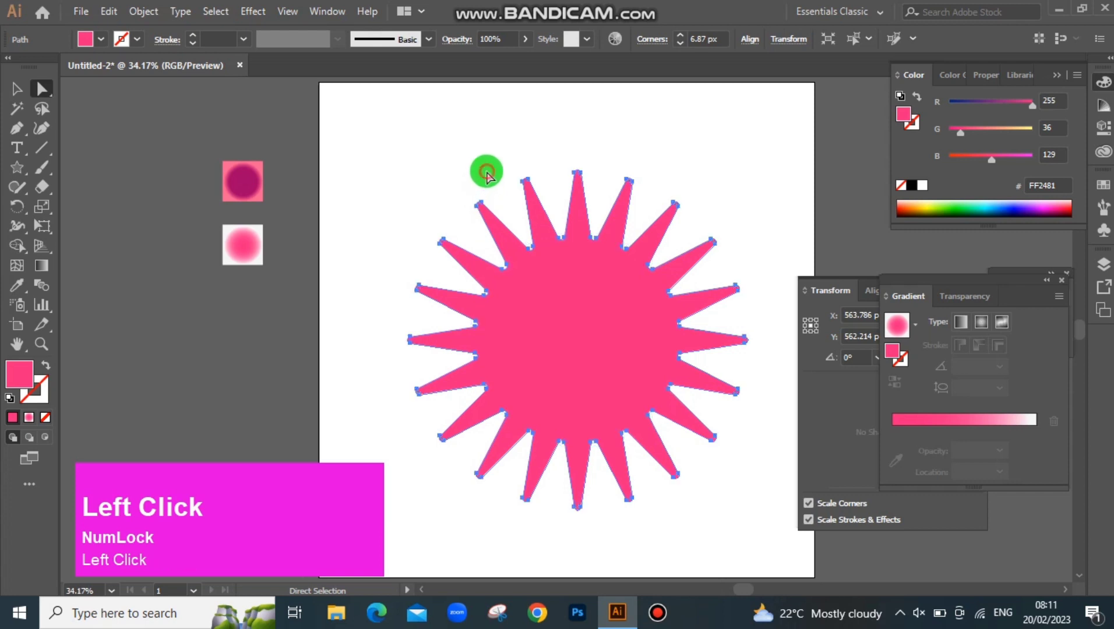
left_click(486, 169)
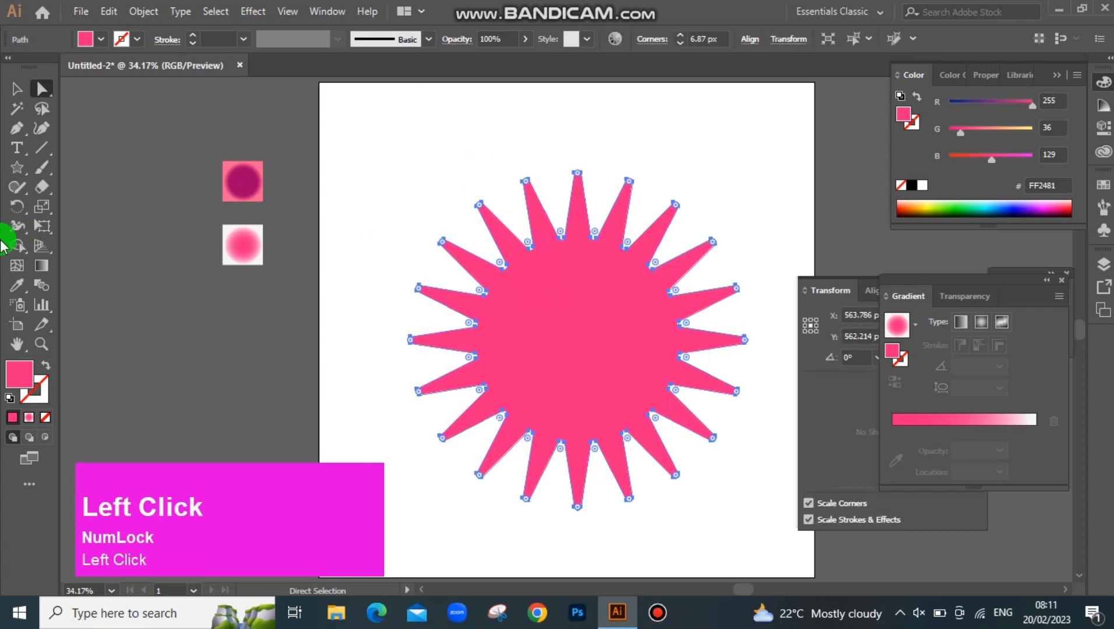
Fill the star with the dark magenta radial gradient sampled from the upper sample square using the Eyedropper.
left_click(18, 286)
left_click(258, 169)
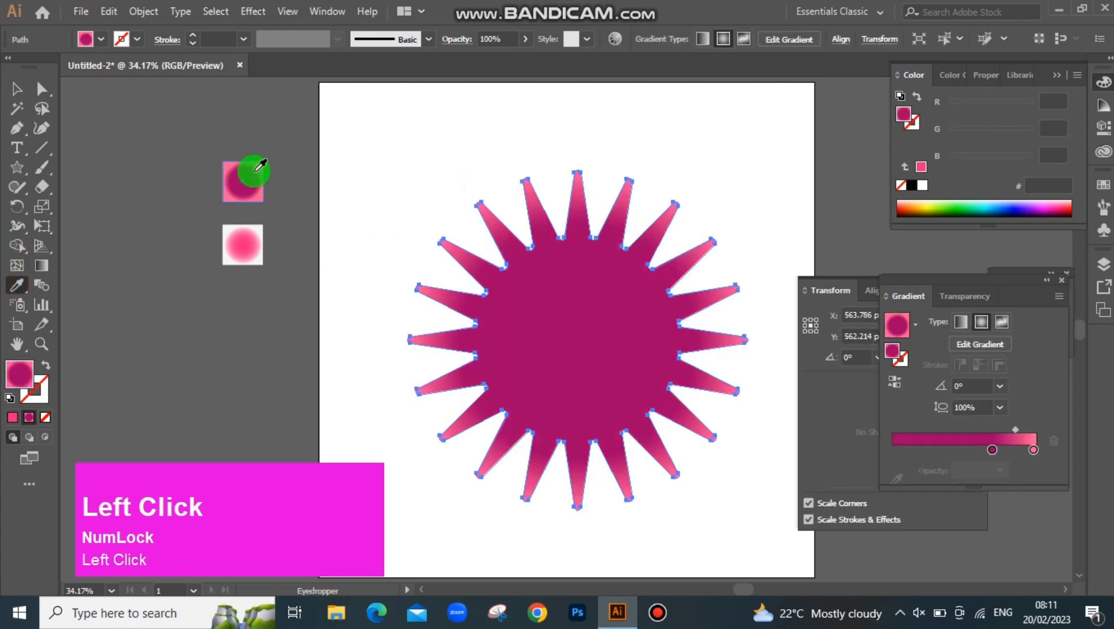
left_click(16, 87)
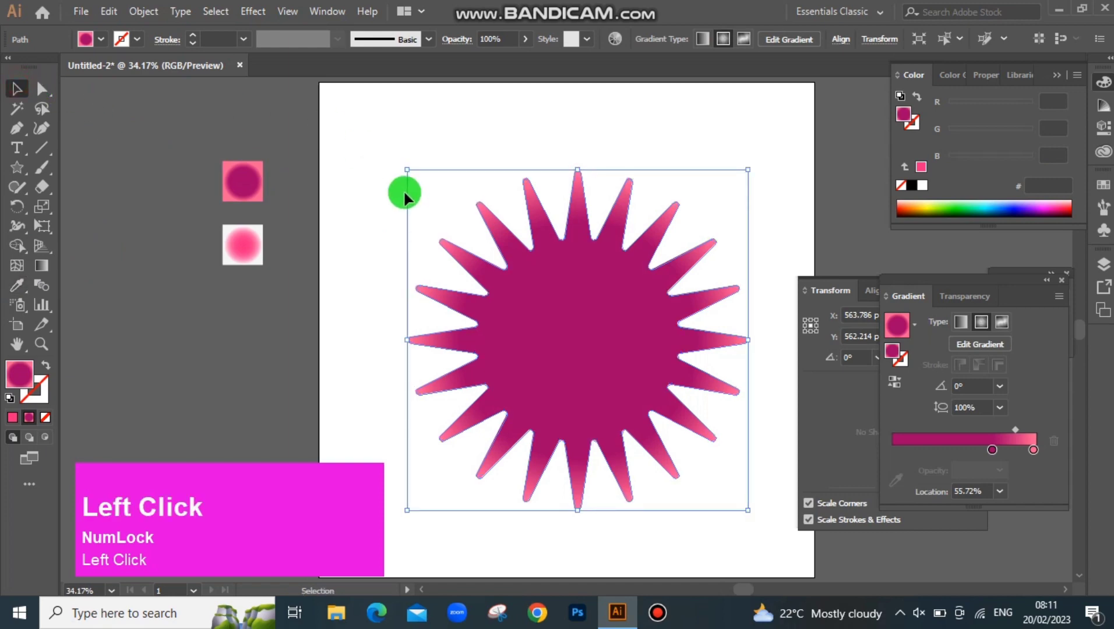
Paste a copy of the star in front and scale it down around its centre to a tiny star.
left_click(143, 12)
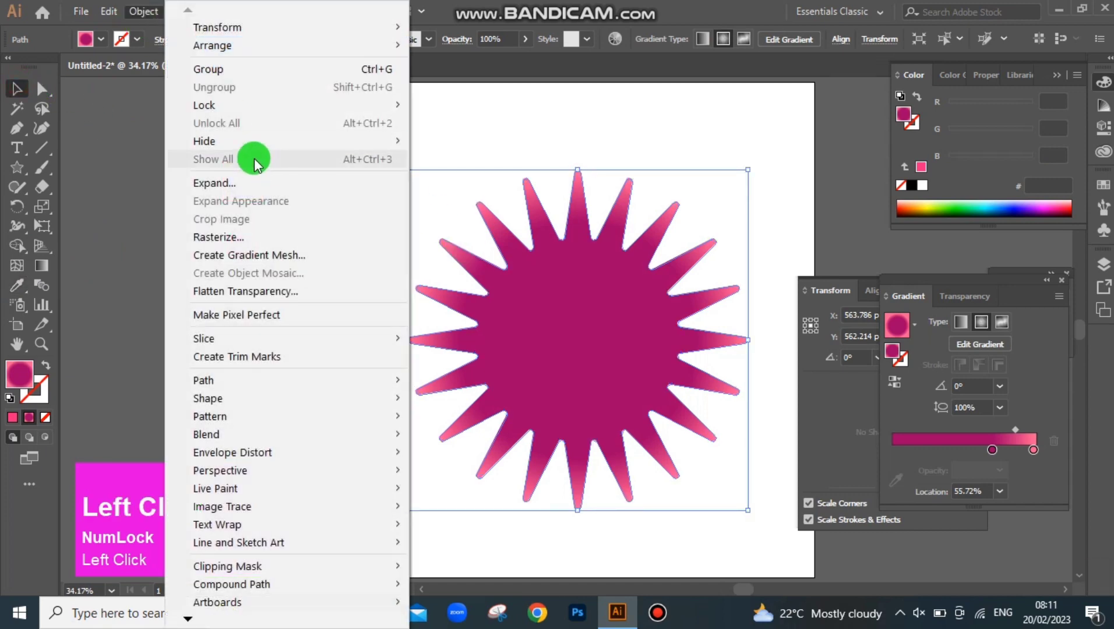
left_click(109, 13)
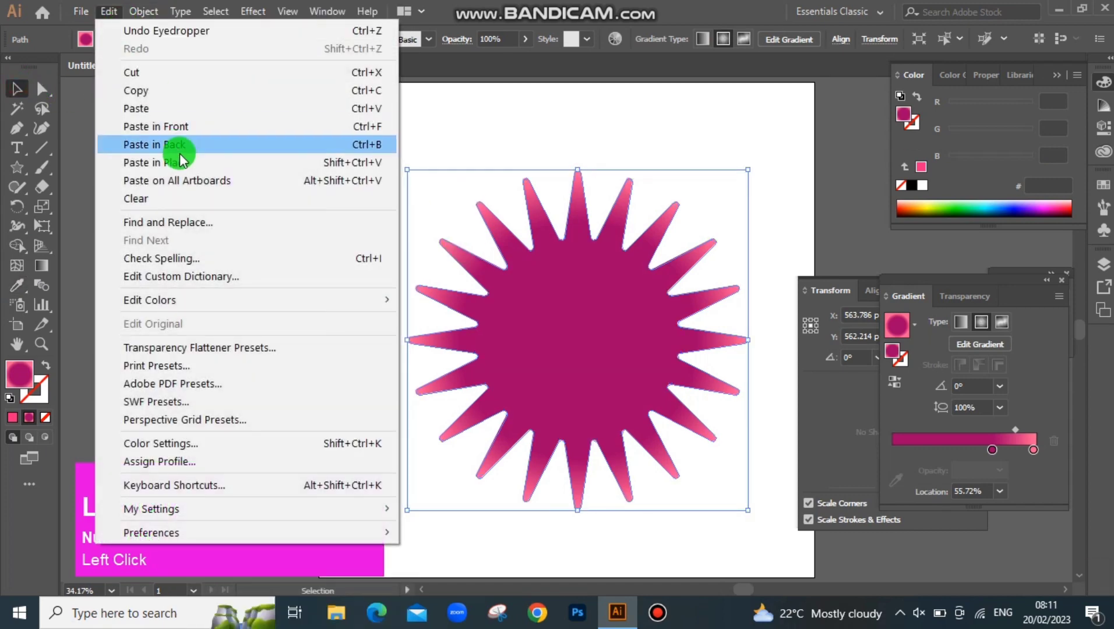
left_click(159, 92)
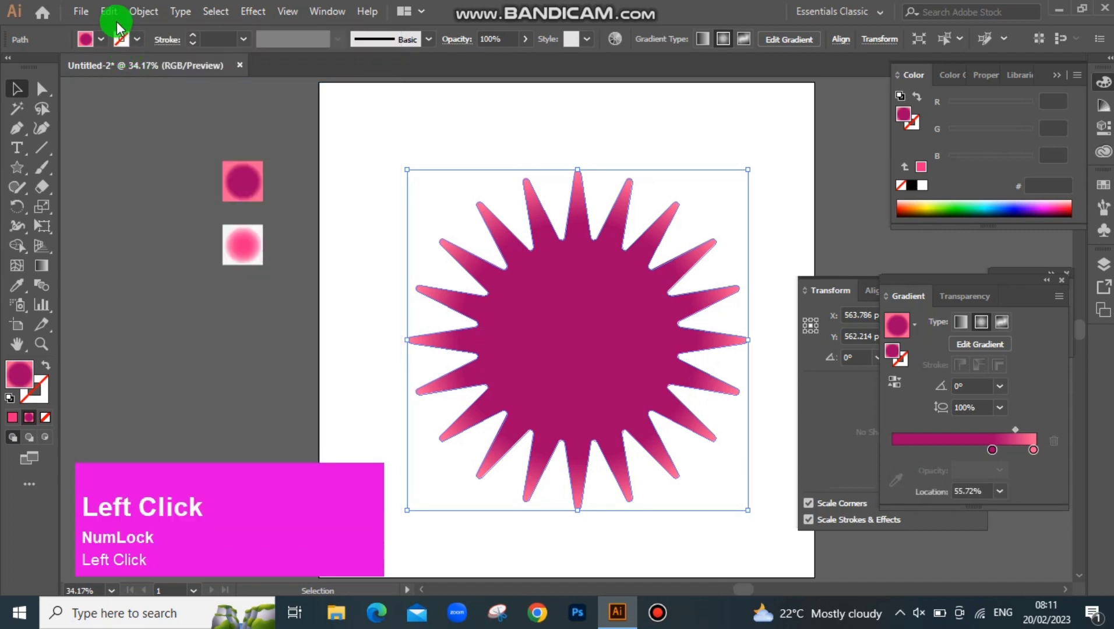
left_click(109, 12)
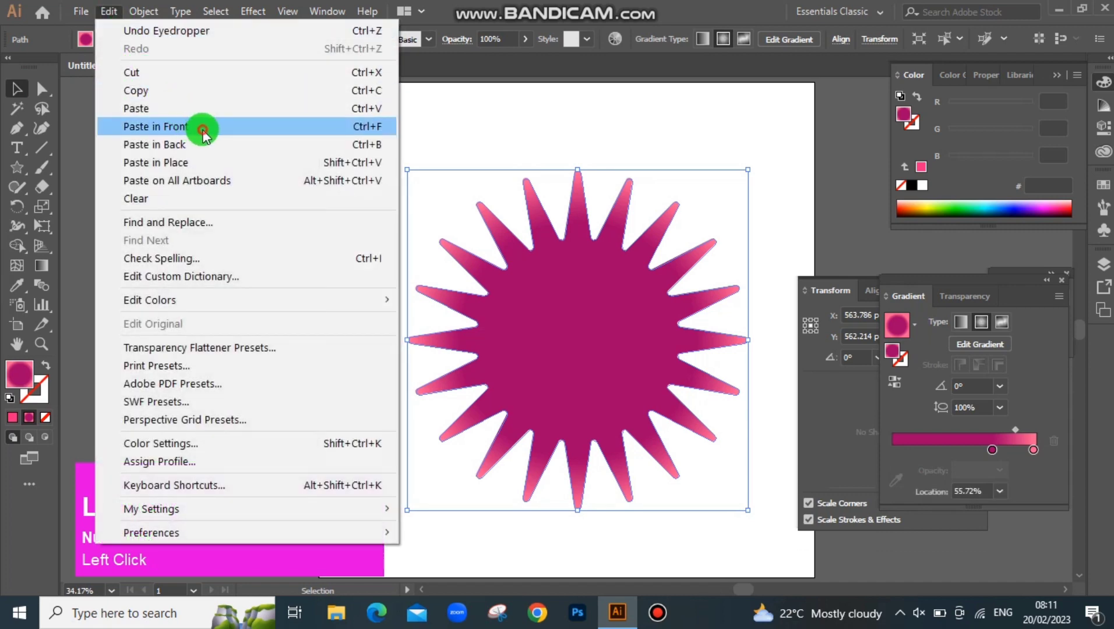
left_click(203, 133)
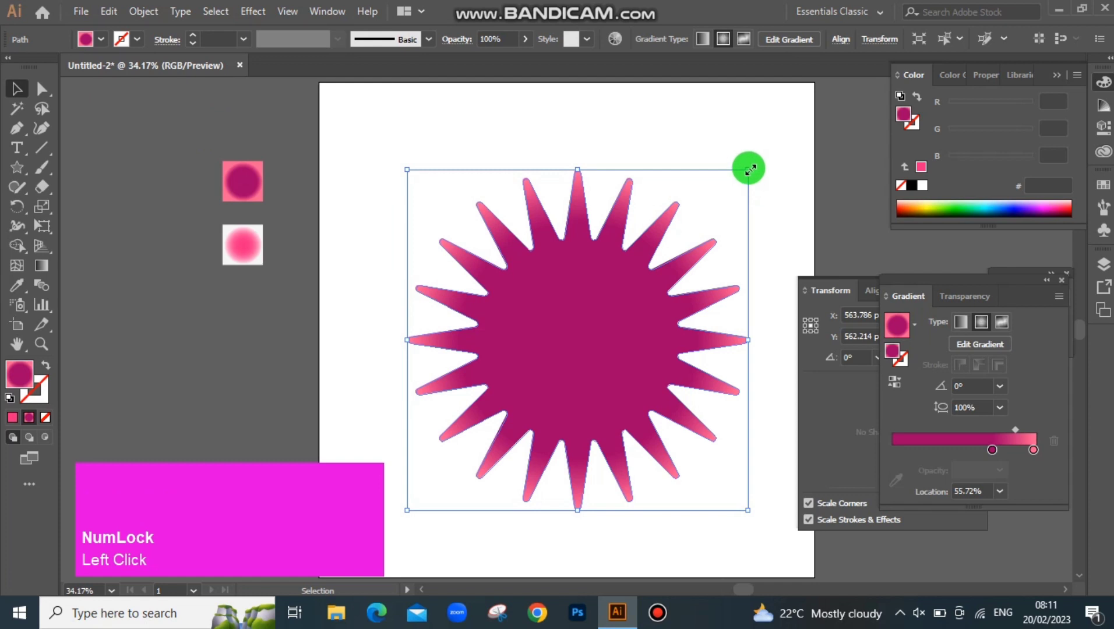
left_click_drag(750, 169, 600, 317)
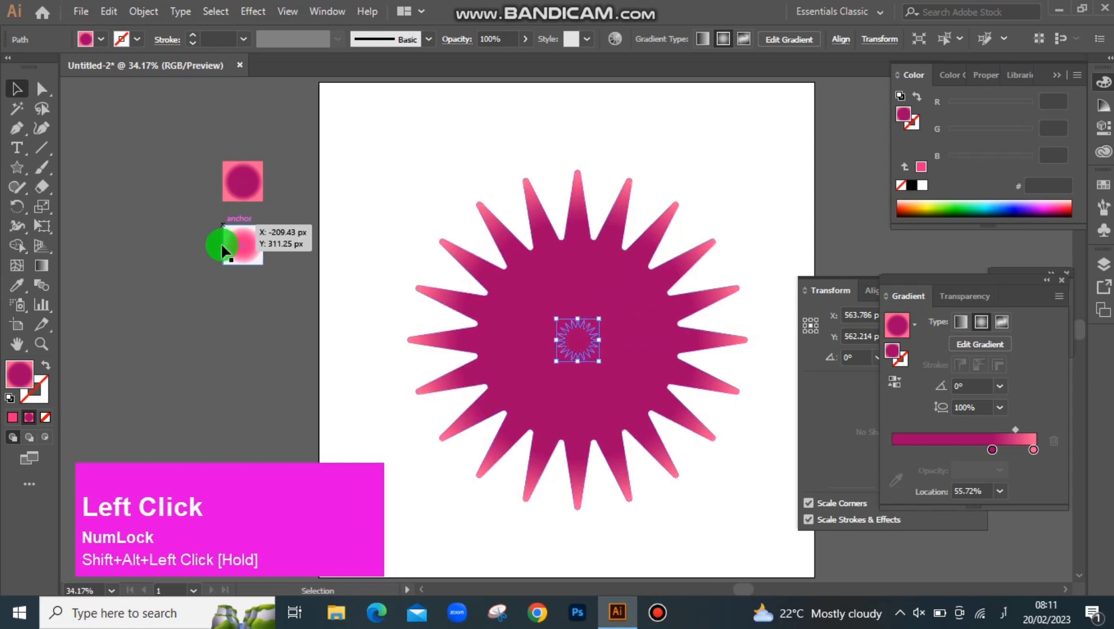
Fill the tiny centre star with the pink-to-white radial gradient sampled from the lower sample square.
left_click(16, 285)
left_click(228, 253)
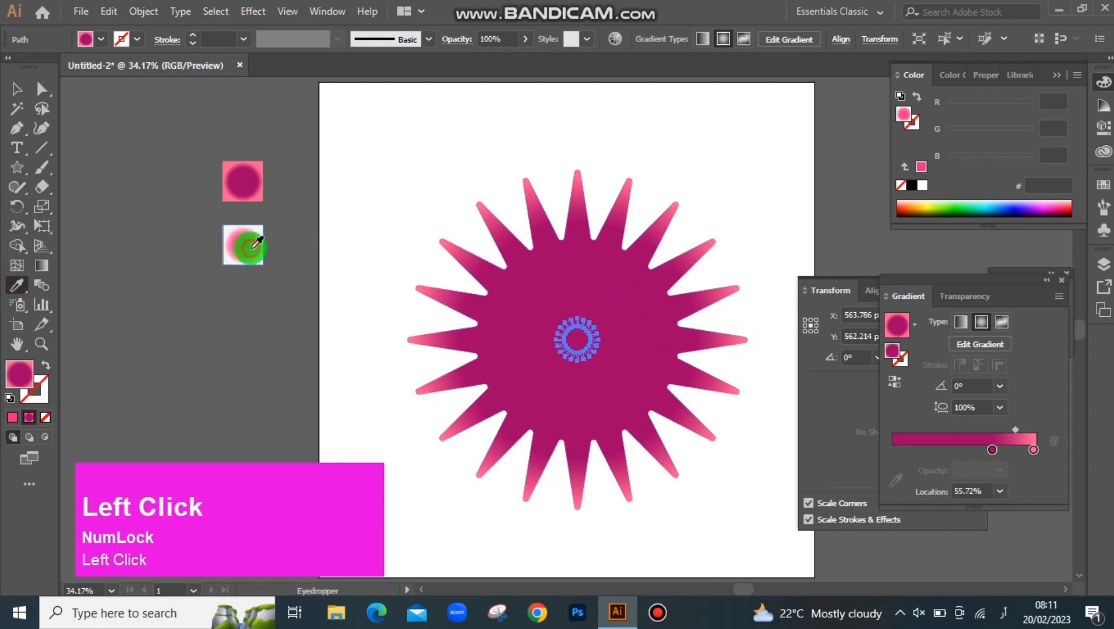
left_click(251, 247)
left_click(17, 88)
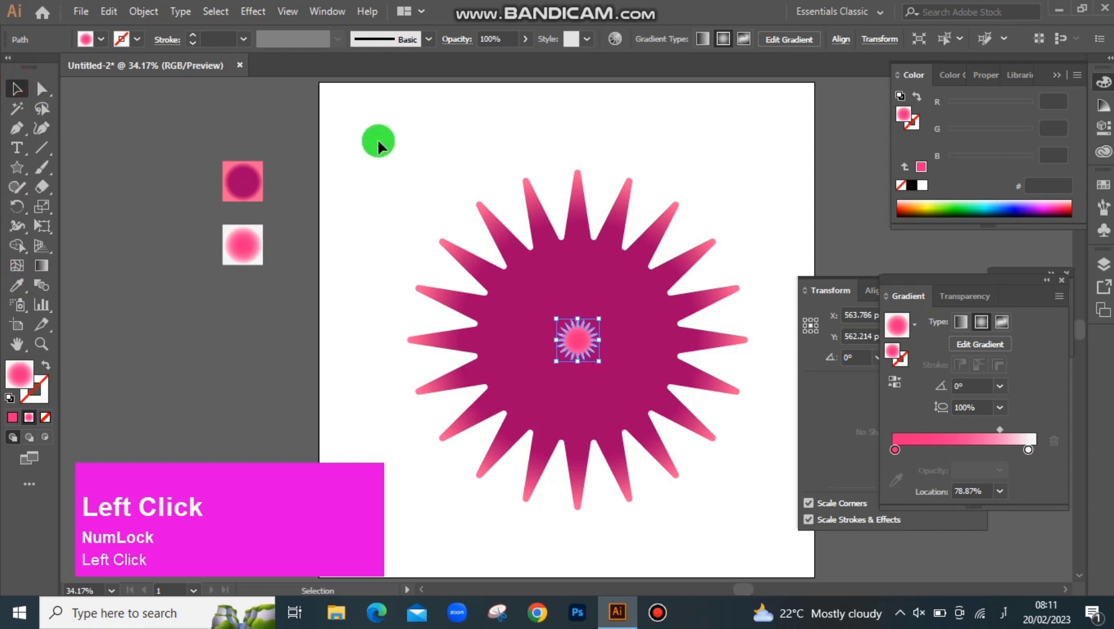
Select both stars and set the blend options to Specified Steps with a value of 100.
left_click_drag(379, 147, 663, 90)
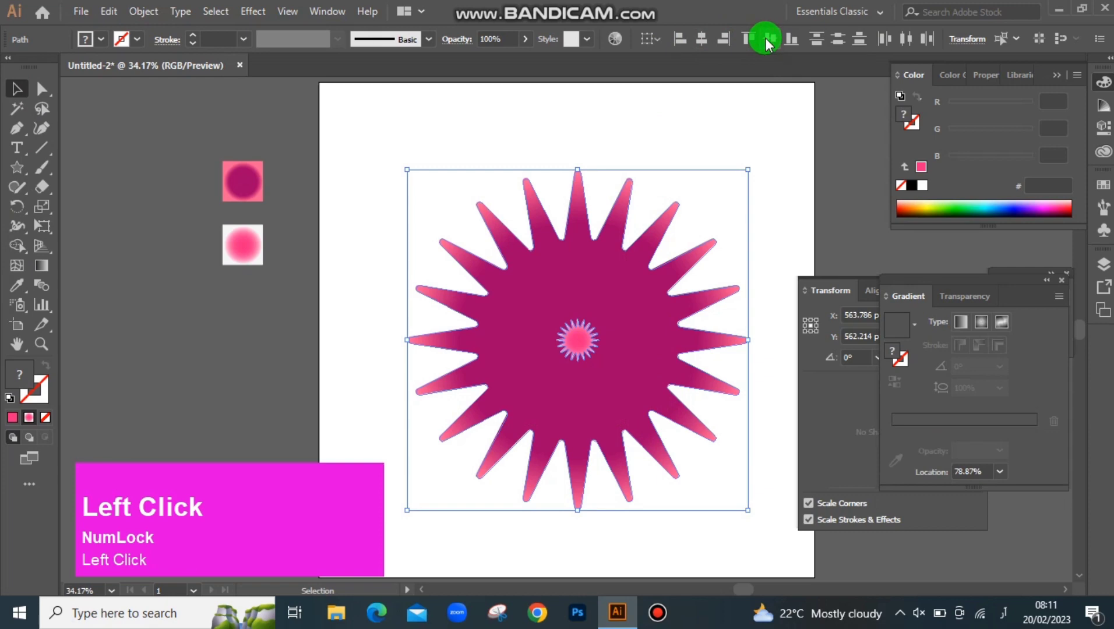
left_click(140, 12)
mouse_move(274, 436)
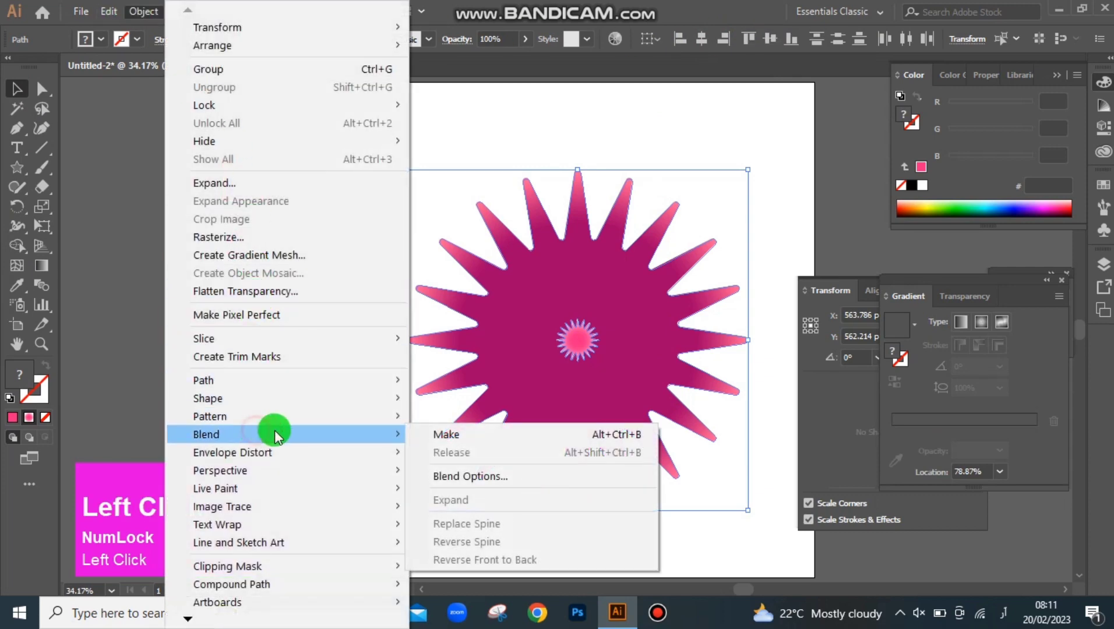
left_click(471, 477)
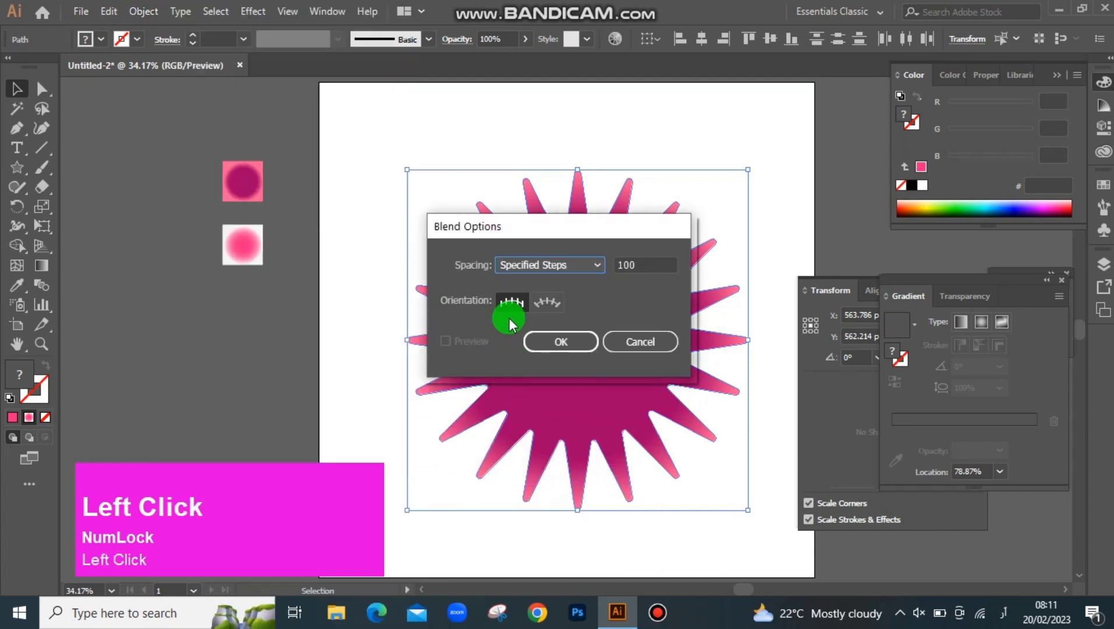
left_click(596, 265)
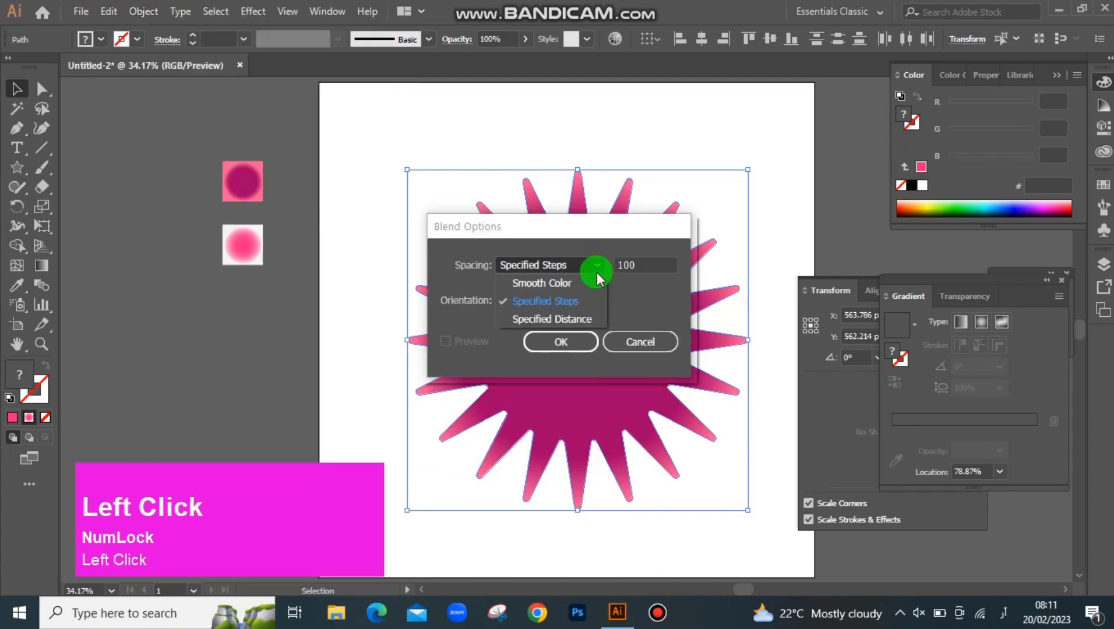
left_click(547, 304)
left_click_drag(641, 267, 615, 268)
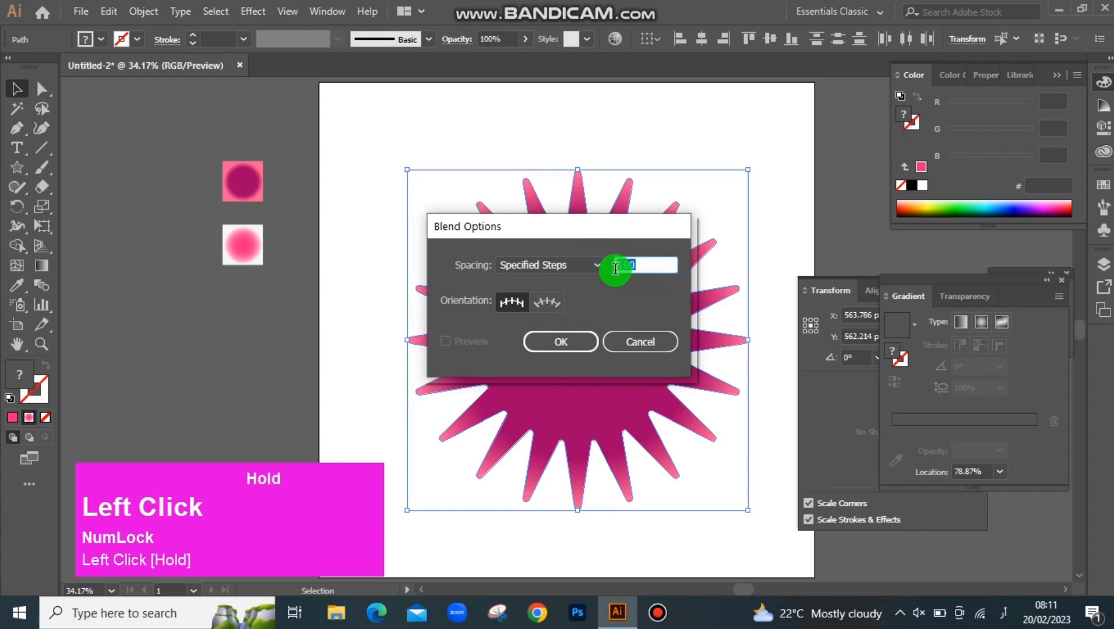
key("BackSpace")
type("100")
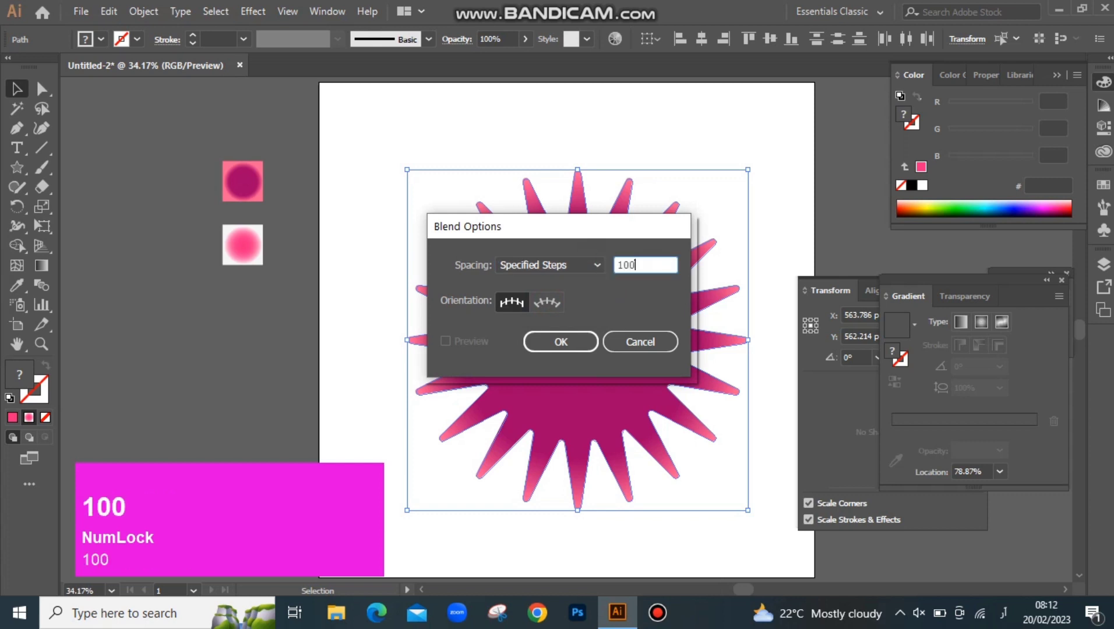
left_click(566, 338)
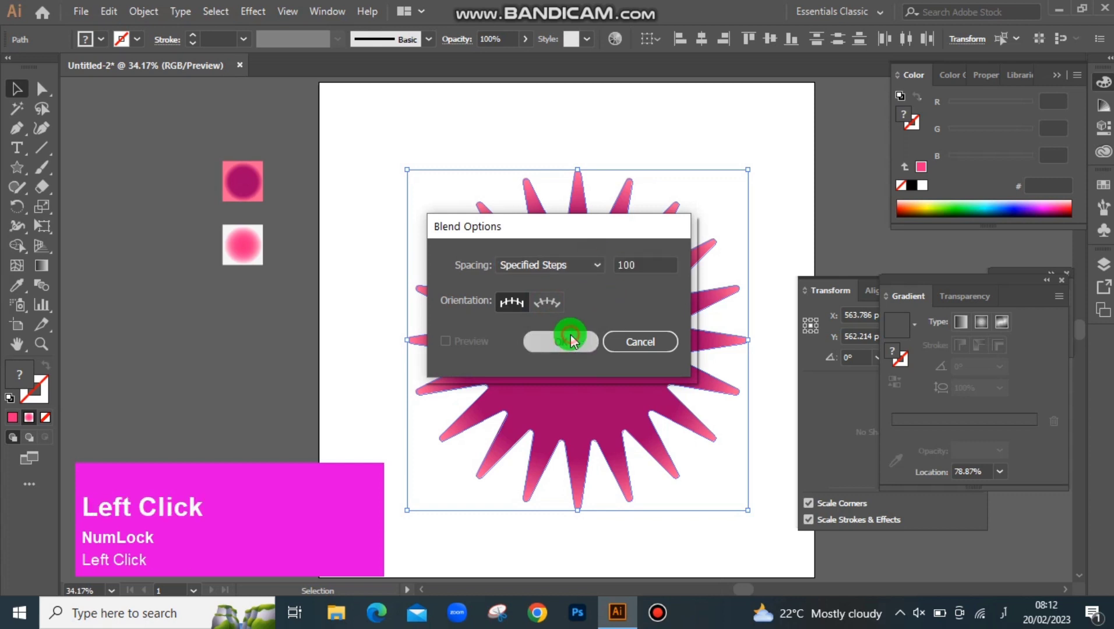
Make a blend between the large star and the tiny centre star.
left_click(83, 8)
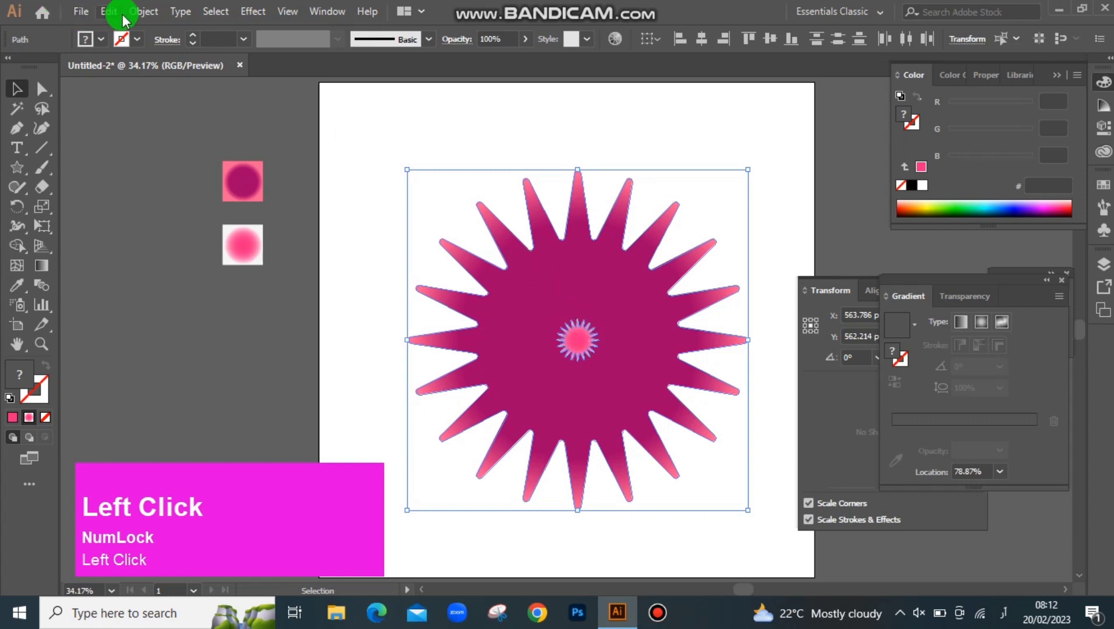
left_click(140, 12)
left_click(246, 430)
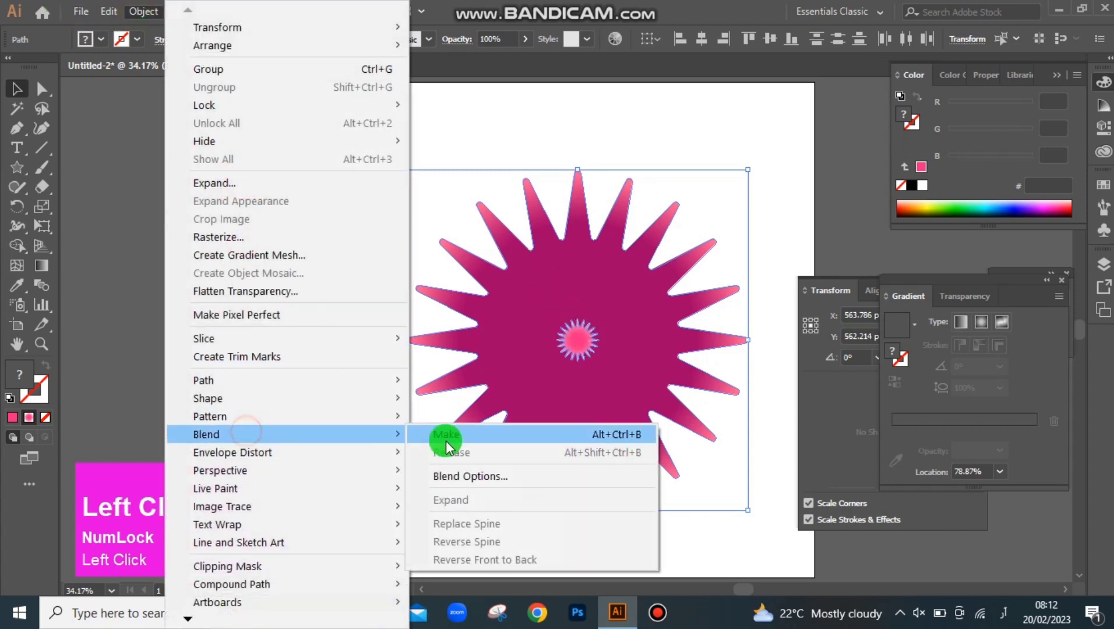
left_click(541, 437)
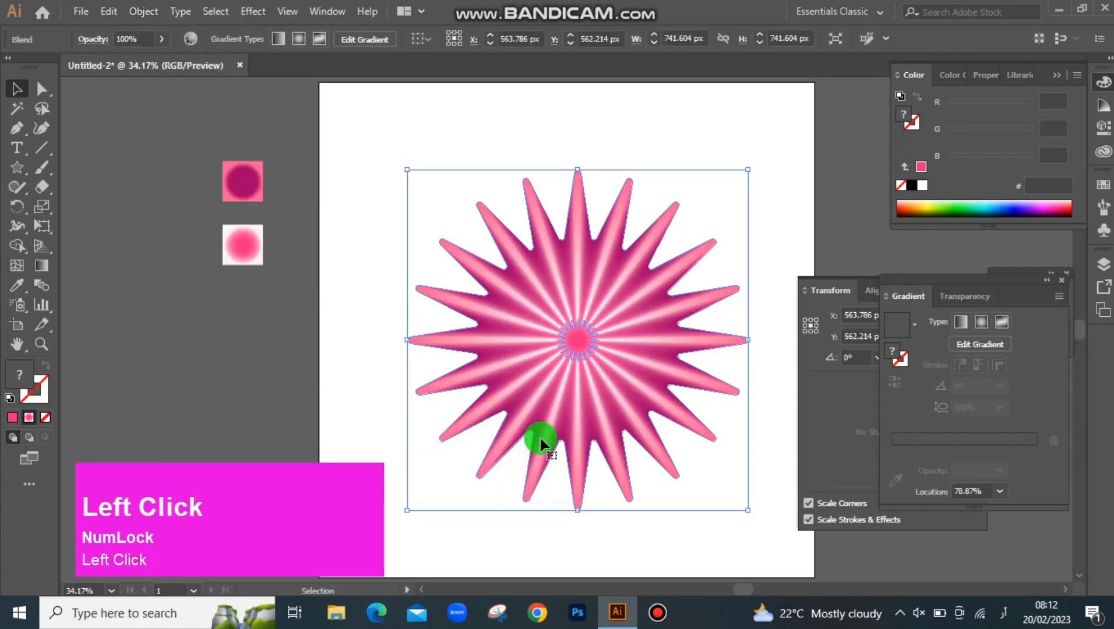
Apply a Pucker & Bloat effect of -23% to the blended star.
left_click(252, 16)
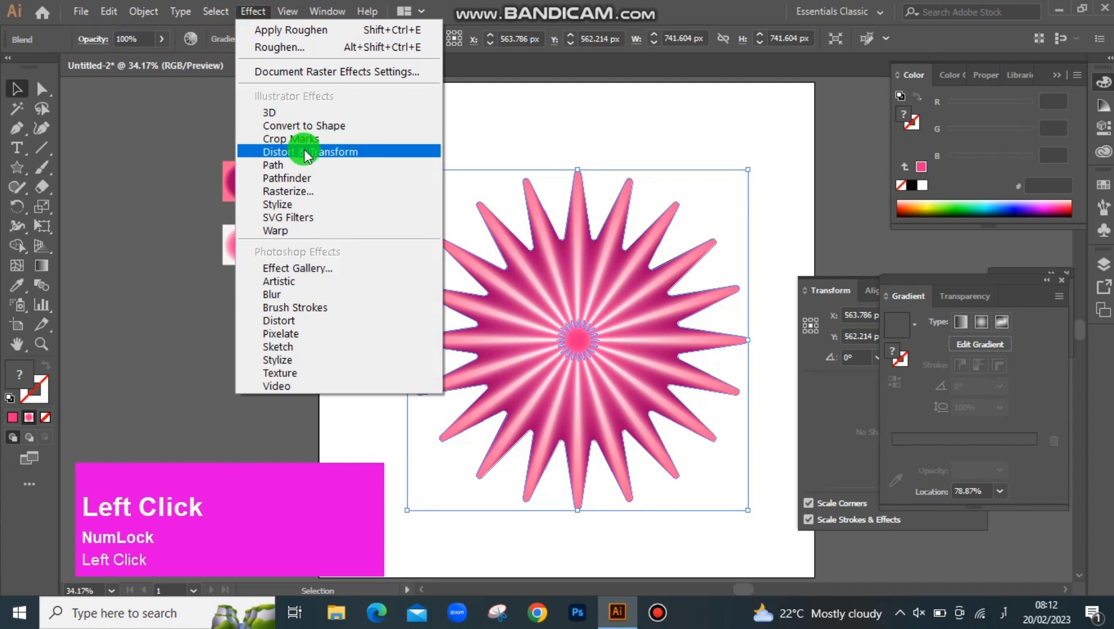
mouse_move(306, 155)
left_click(487, 170)
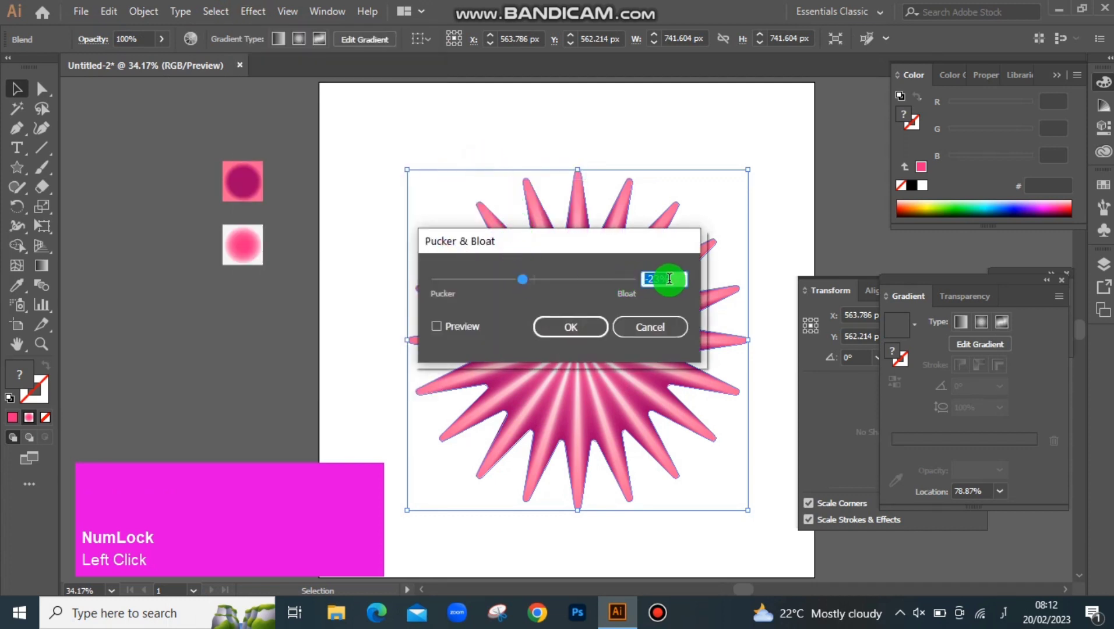
key("BackSpace")
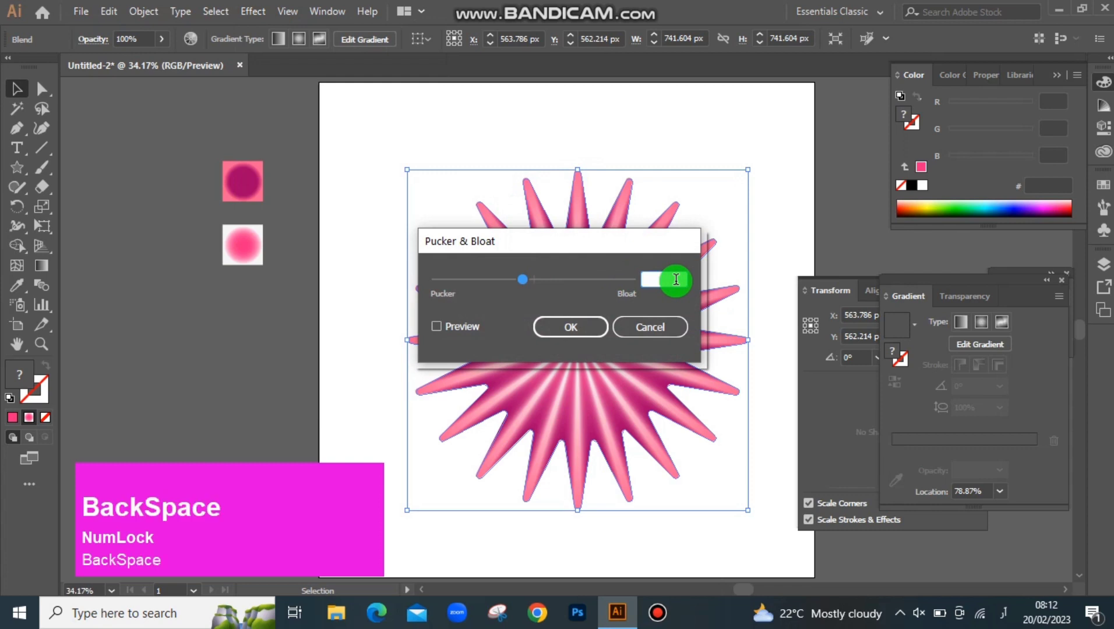
type("-23")
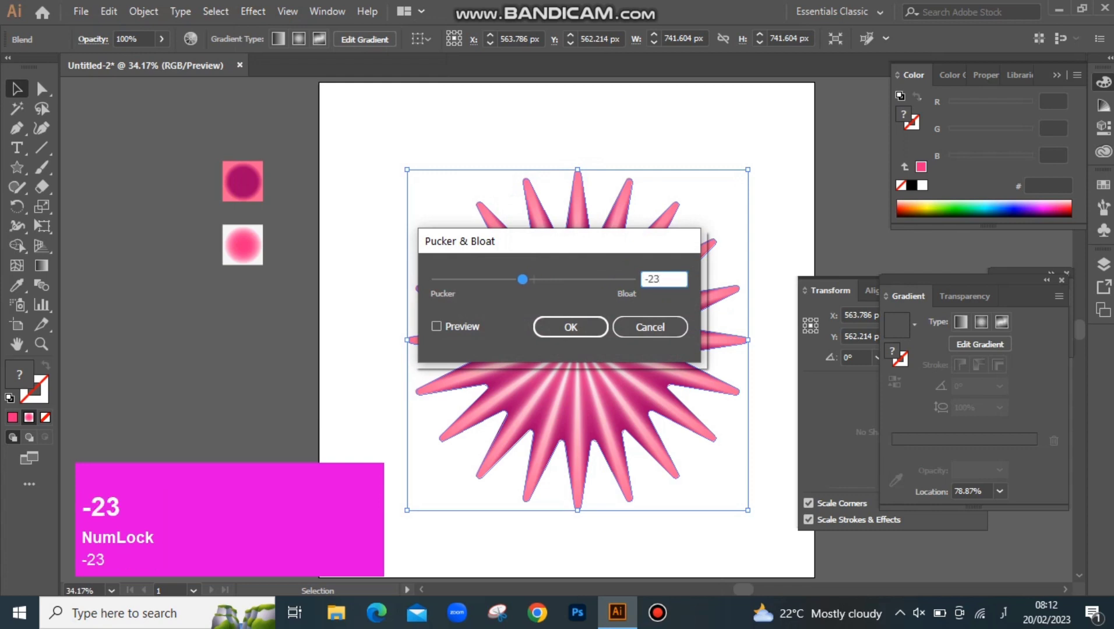
left_click(558, 326)
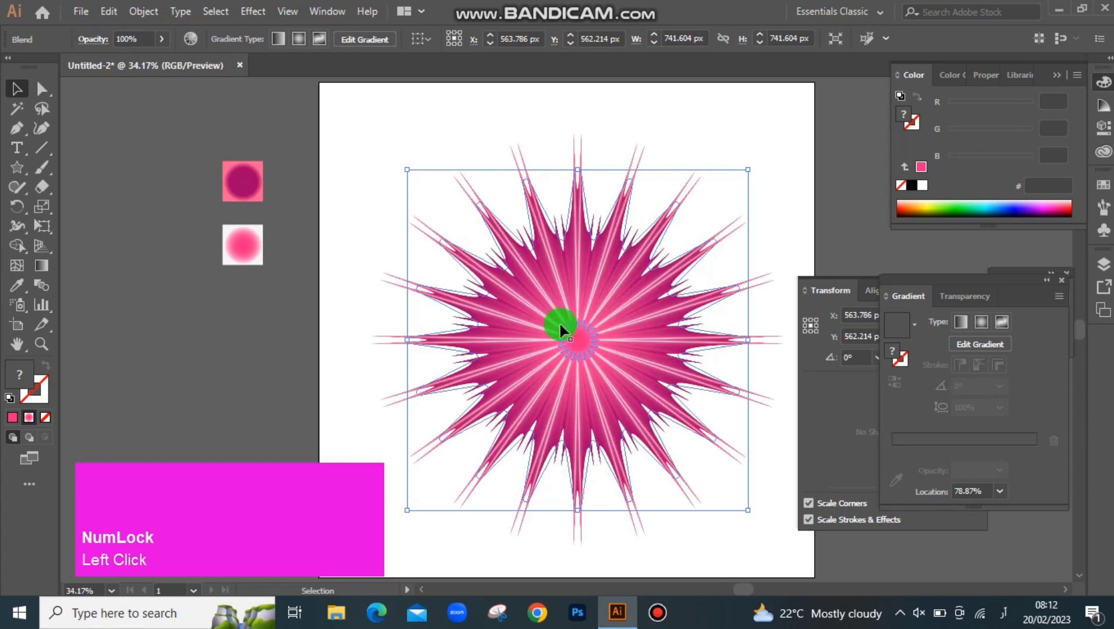
Apply a Roughen effect to the blended star with relative size 37%, detail 0 per inch and smooth points.
left_click(244, 13)
mouse_move(341, 159)
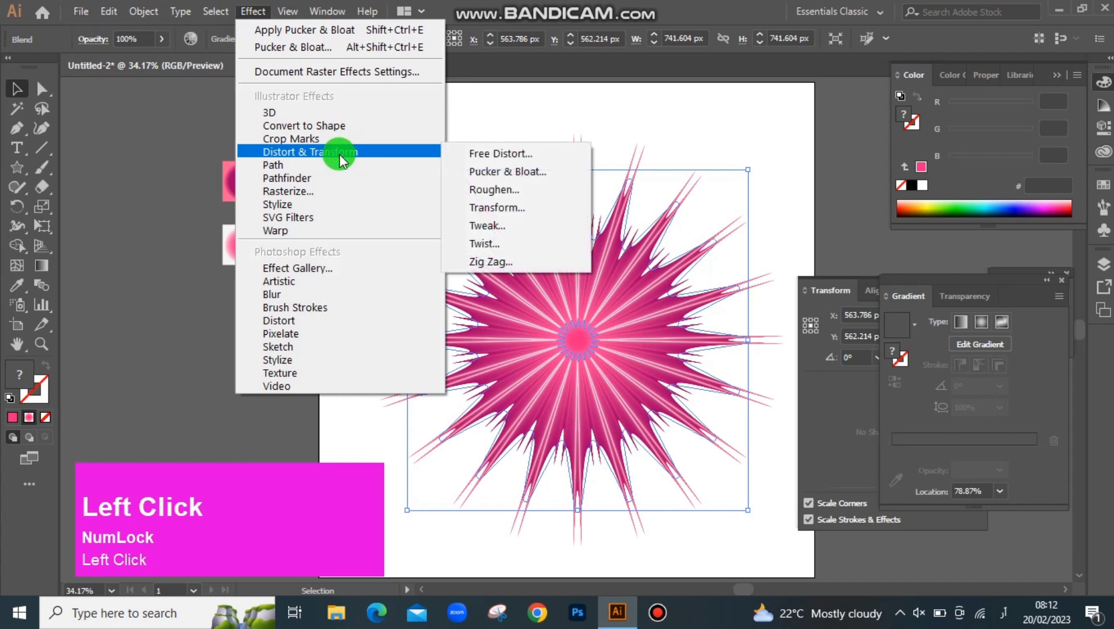
left_click(464, 188)
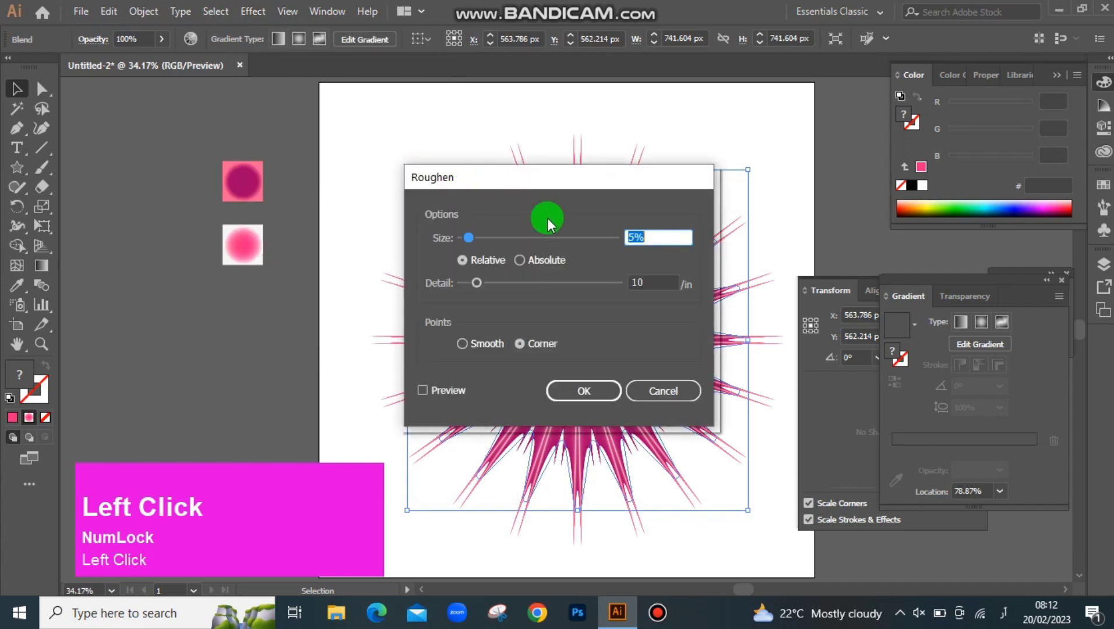
key("BackSpace")
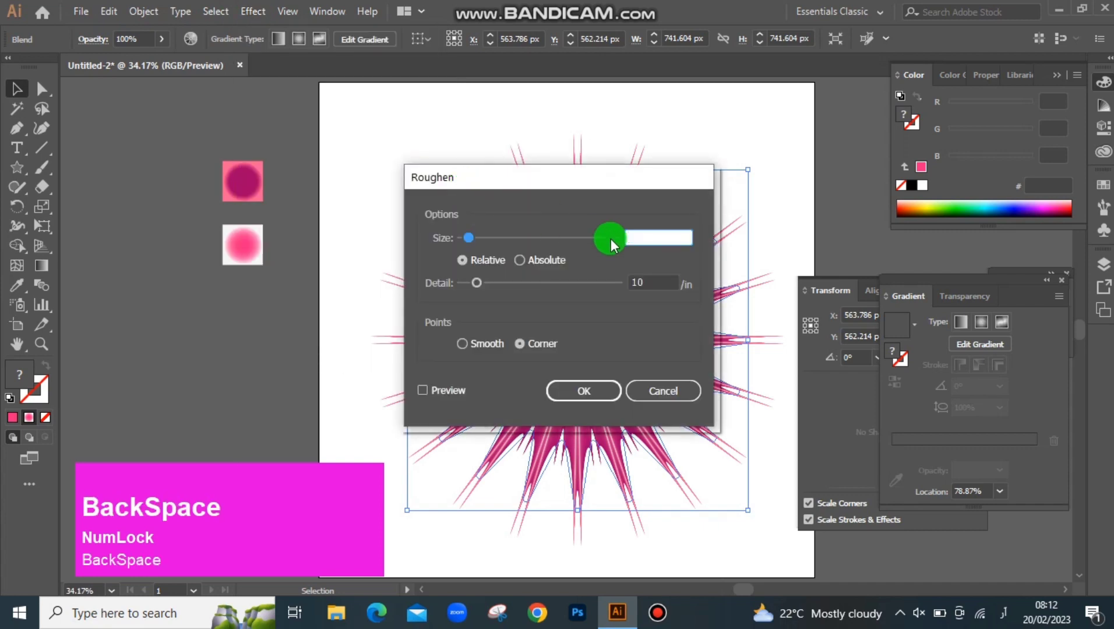
type("37")
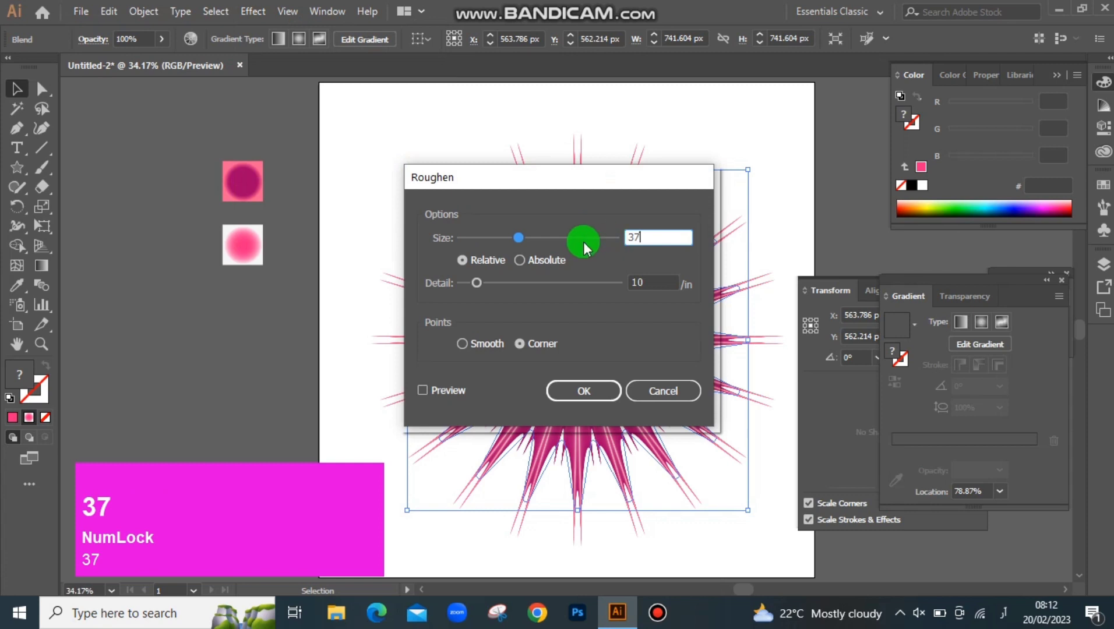
left_click(463, 348)
left_click(625, 285)
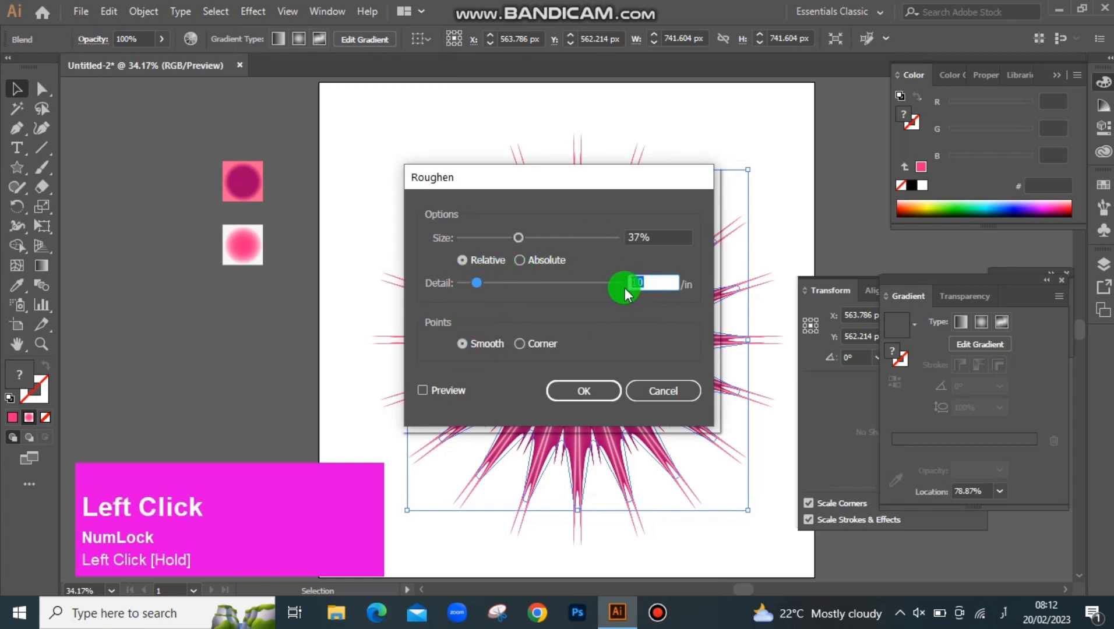
key("BackSpace")
type("0")
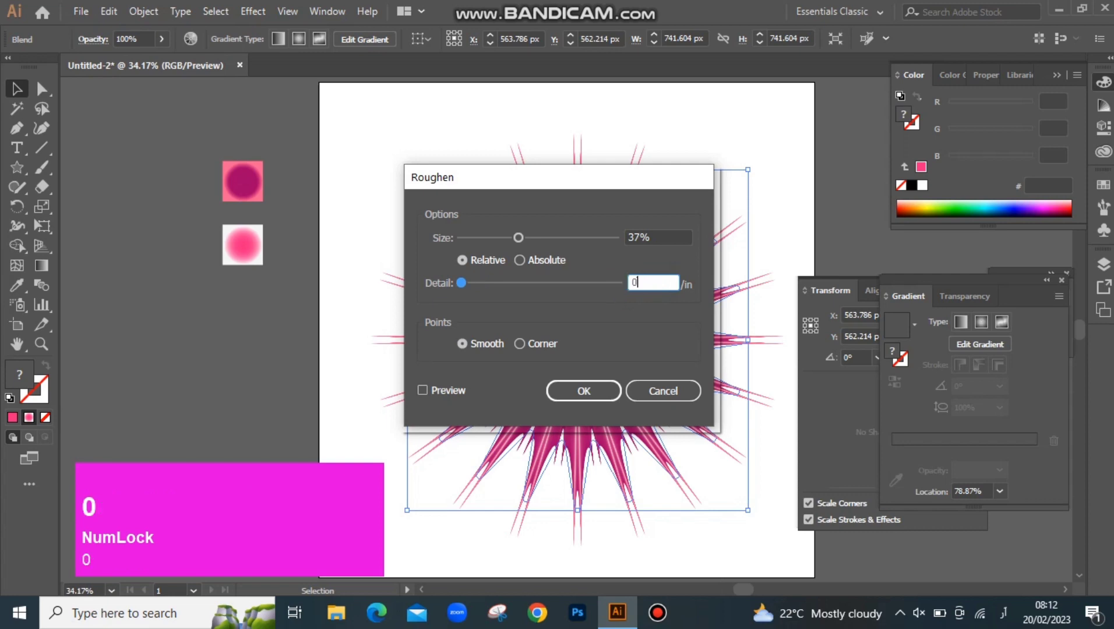
left_click(589, 388)
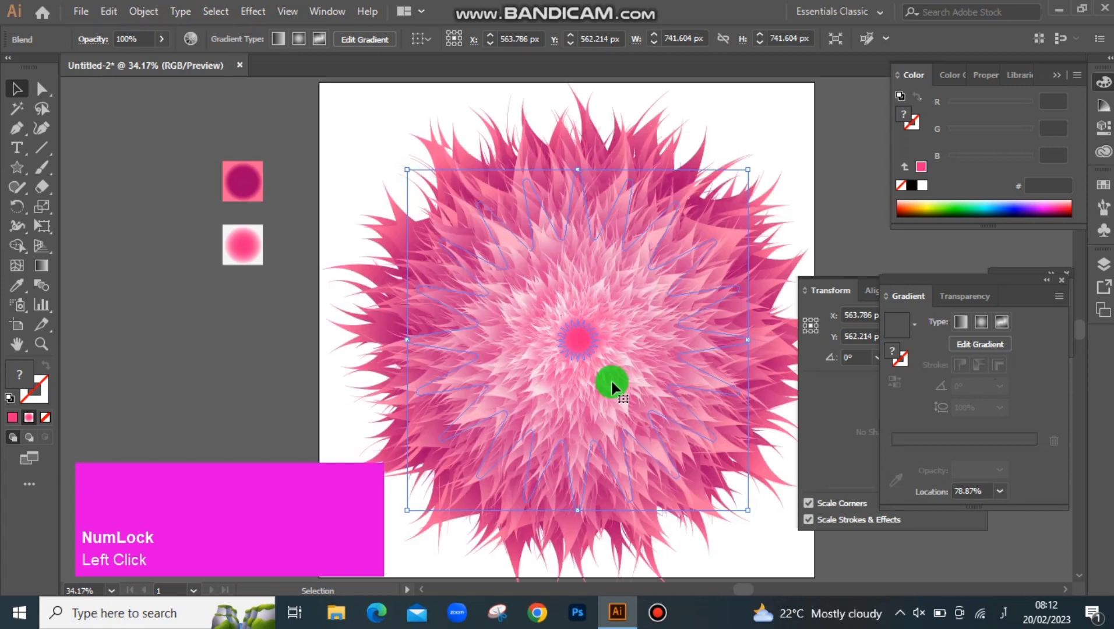
left_click(785, 143)
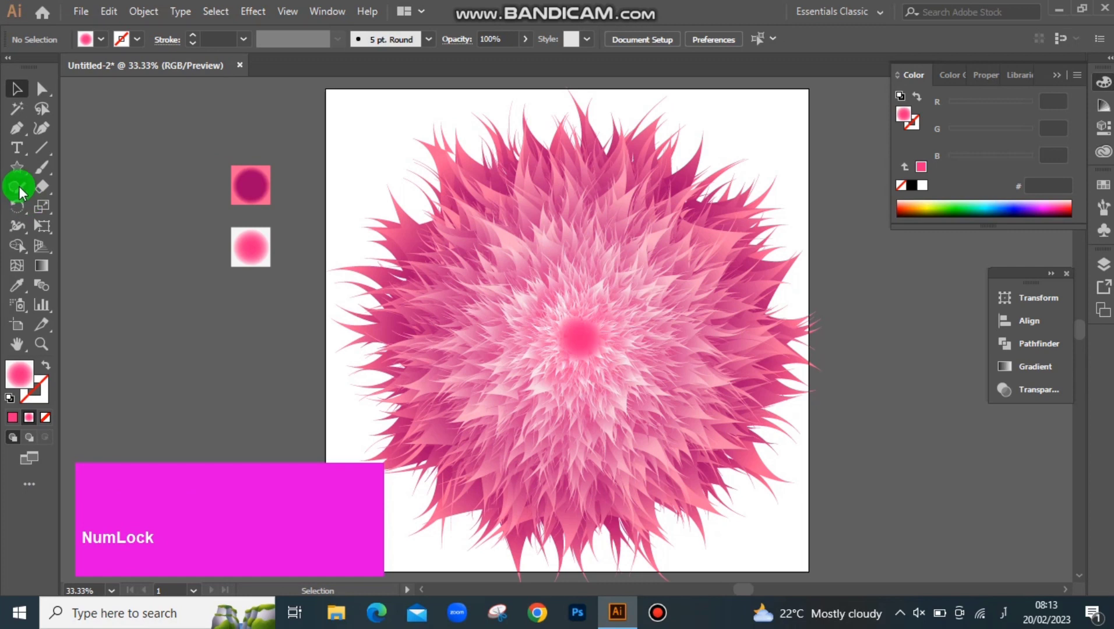
Draw a 1080 px by 1080 px rectangle covering the whole artboard.
right_click(17, 169)
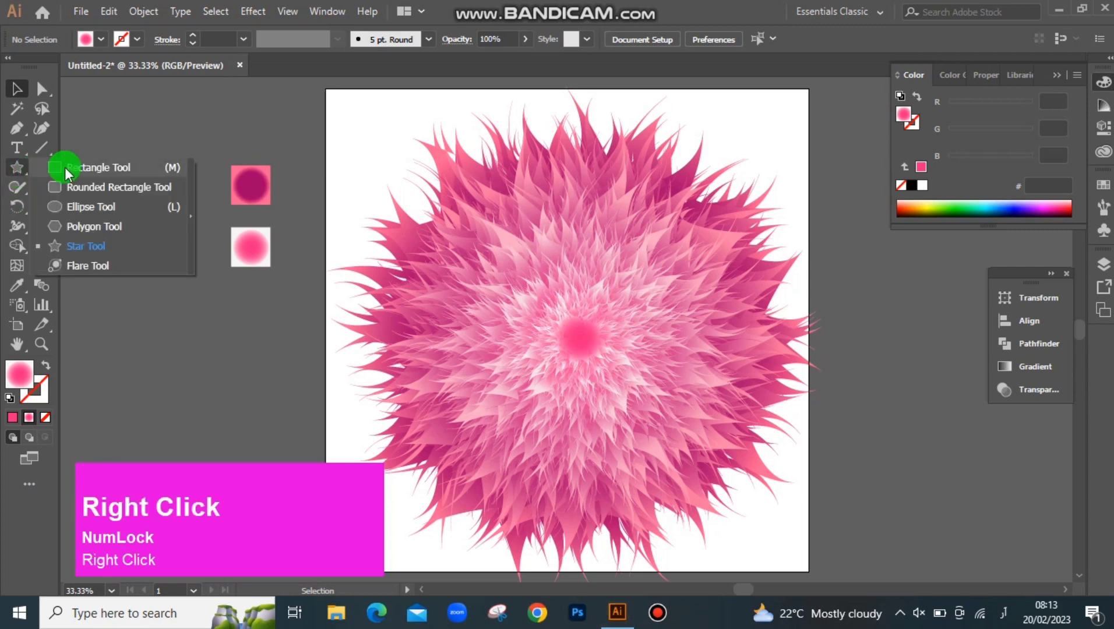
left_click(64, 167)
left_click_drag(325, 89, 802, 555)
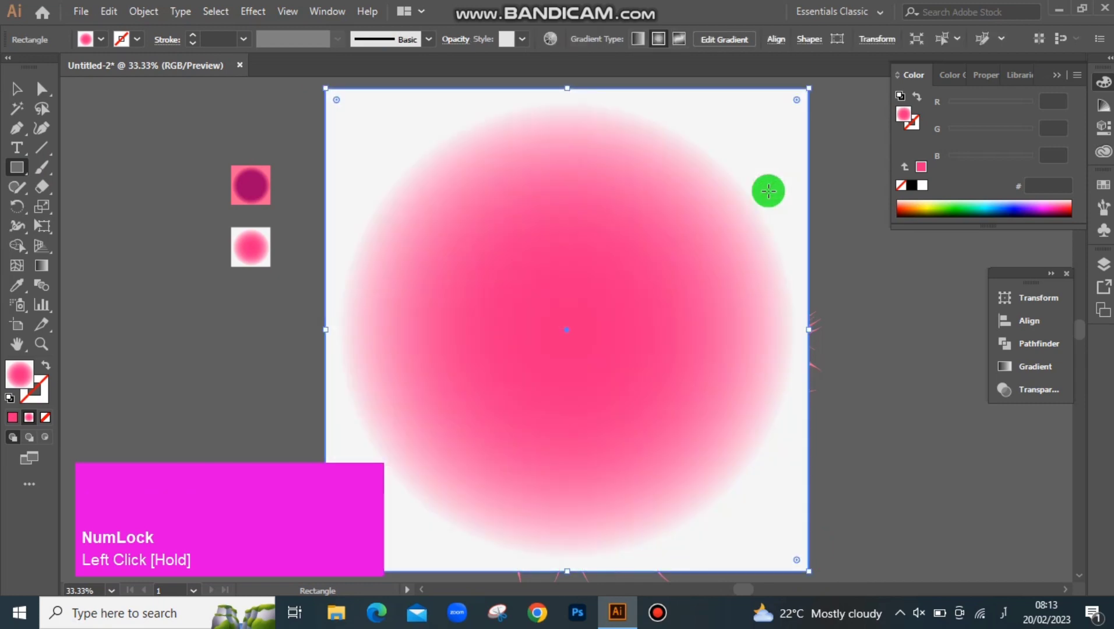
left_click(502, 343)
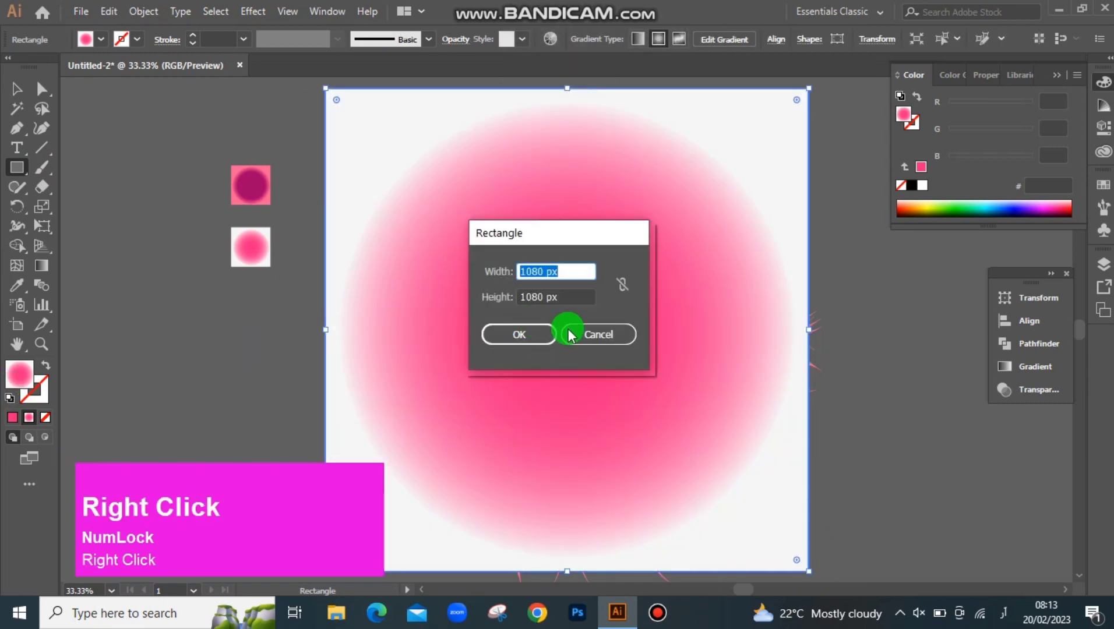
left_click(568, 336)
Send the artboard-sized rectangle to the back, behind the flower.
right_click(589, 258)
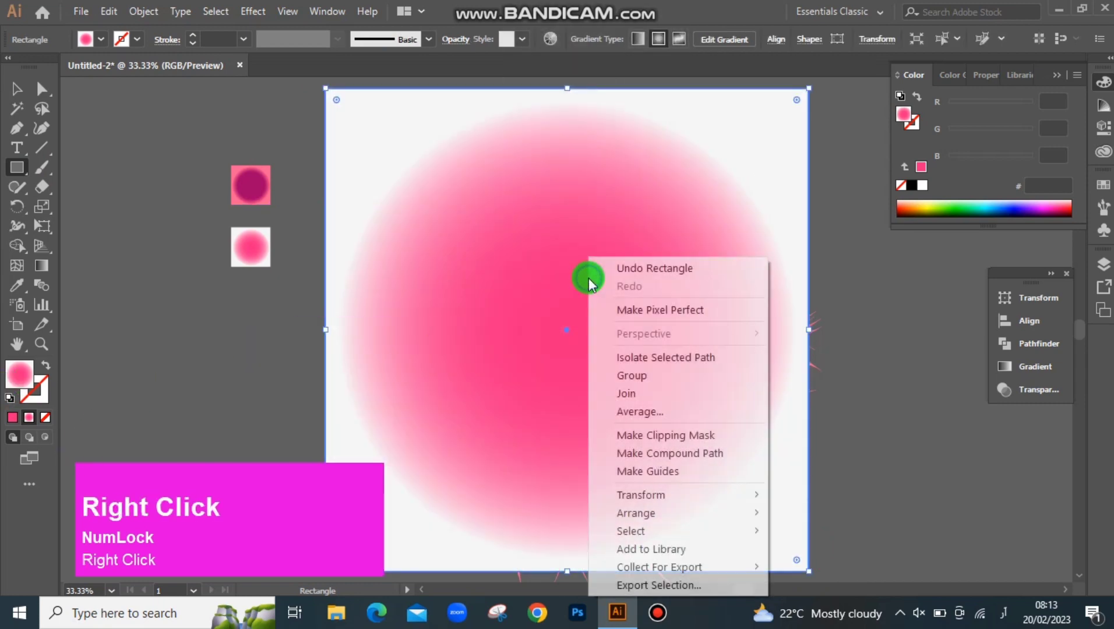
left_click(661, 514)
left_click(827, 567)
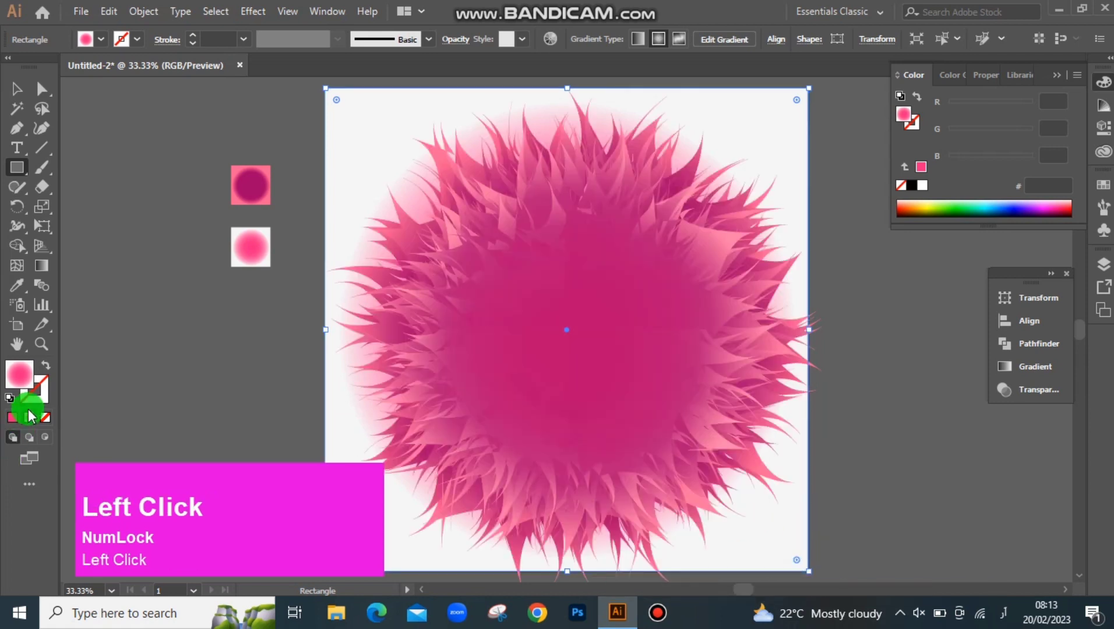
left_click(29, 417)
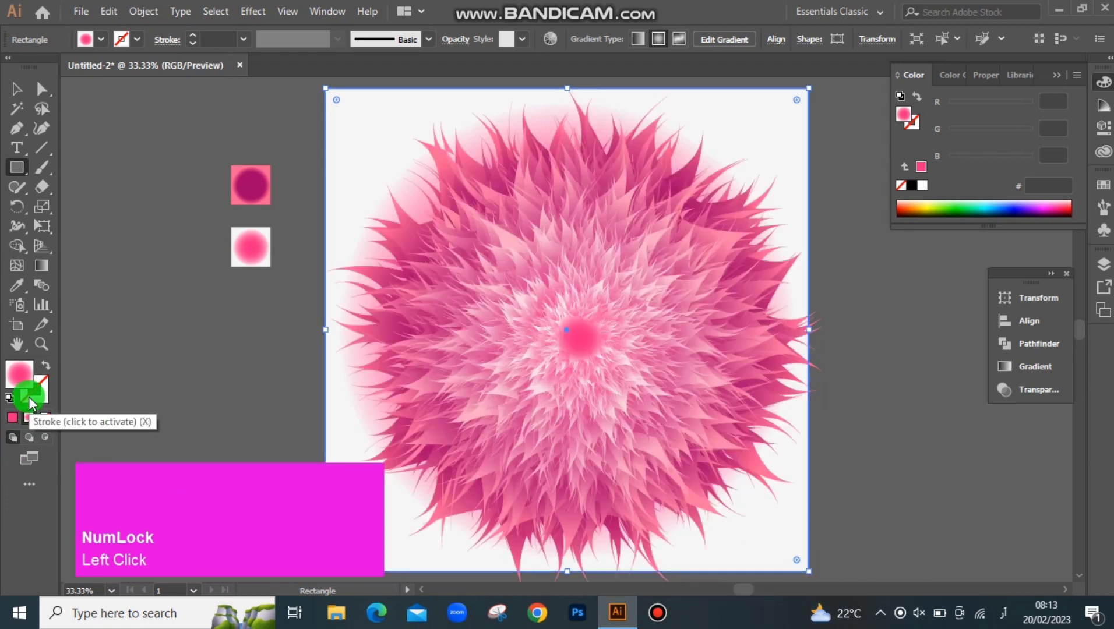
left_click(254, 199)
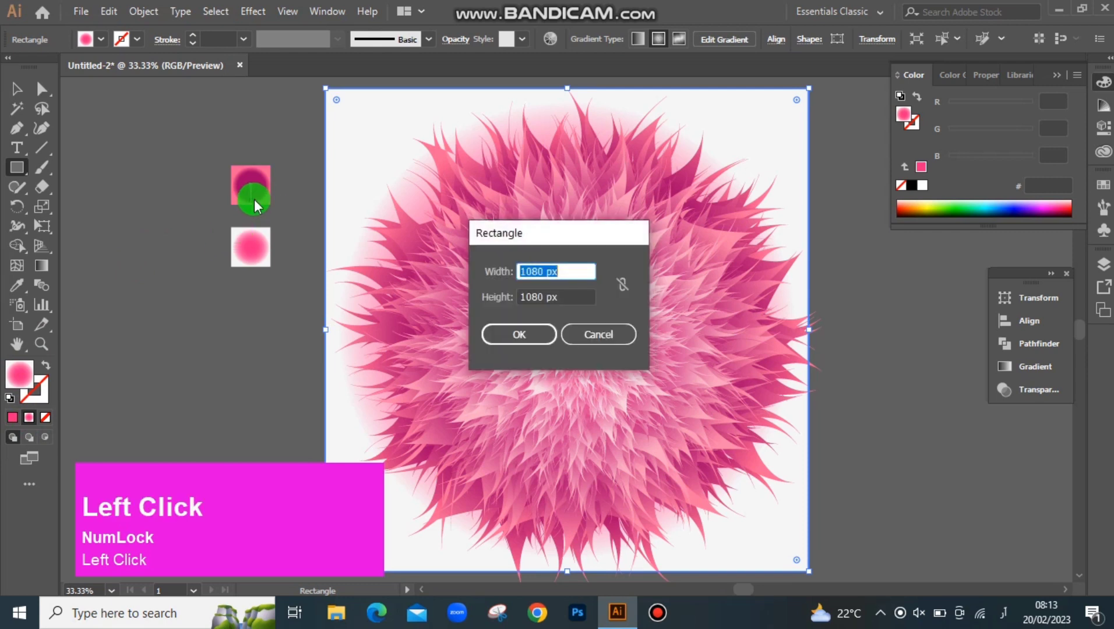
left_click(596, 331)
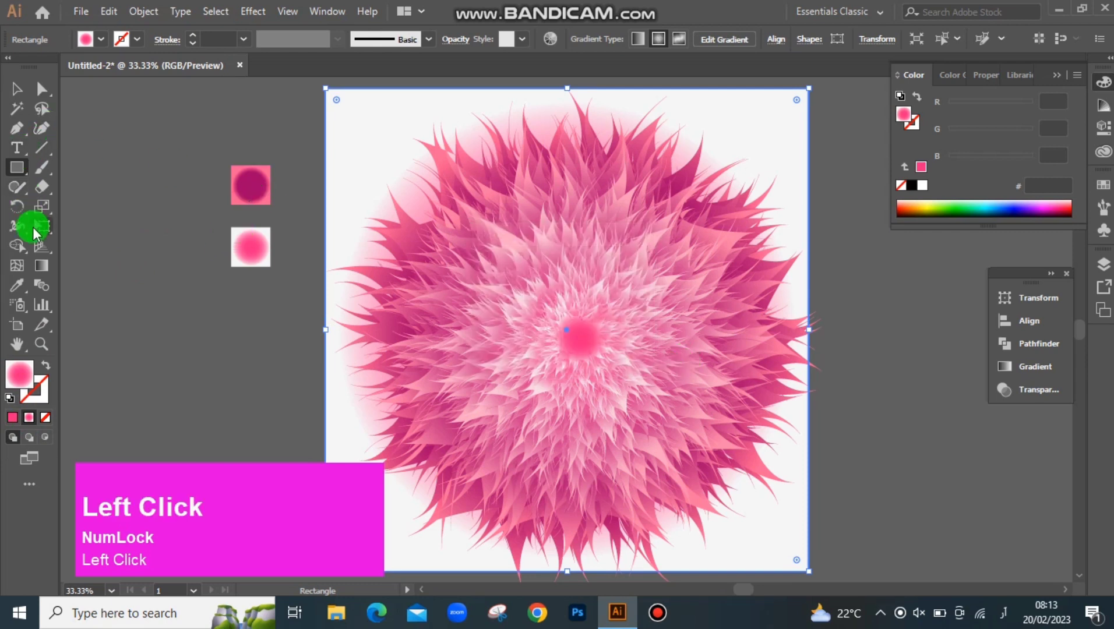
Fill the background rectangle with the magenta-to-pink radial gradient sampled from the upper sample square.
left_click(17, 89)
left_click(259, 186)
left_click(340, 160)
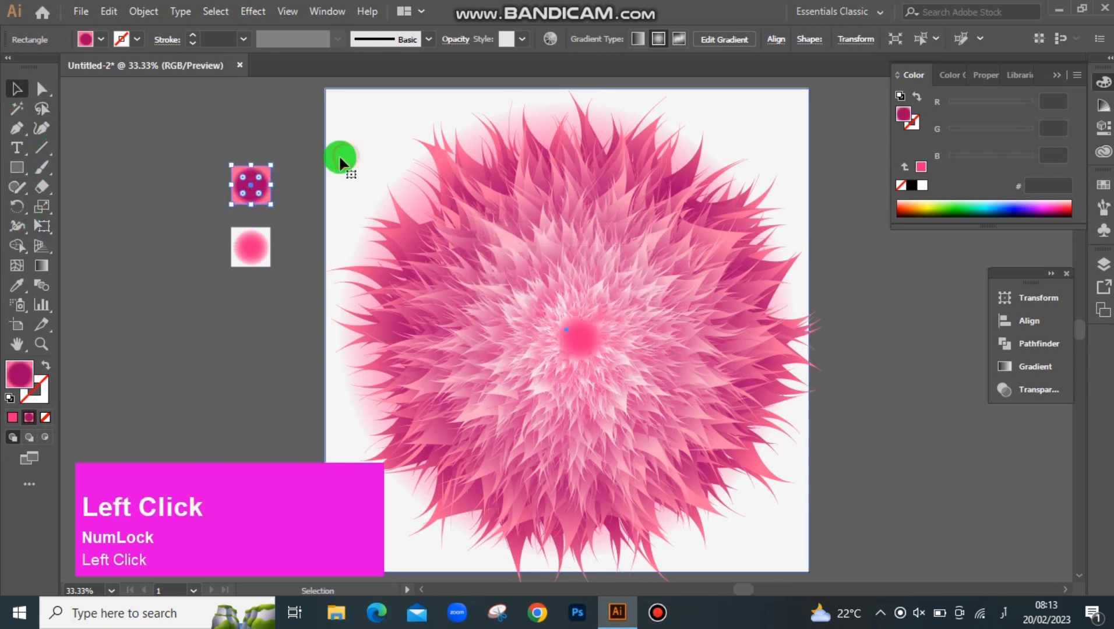
left_click(18, 287)
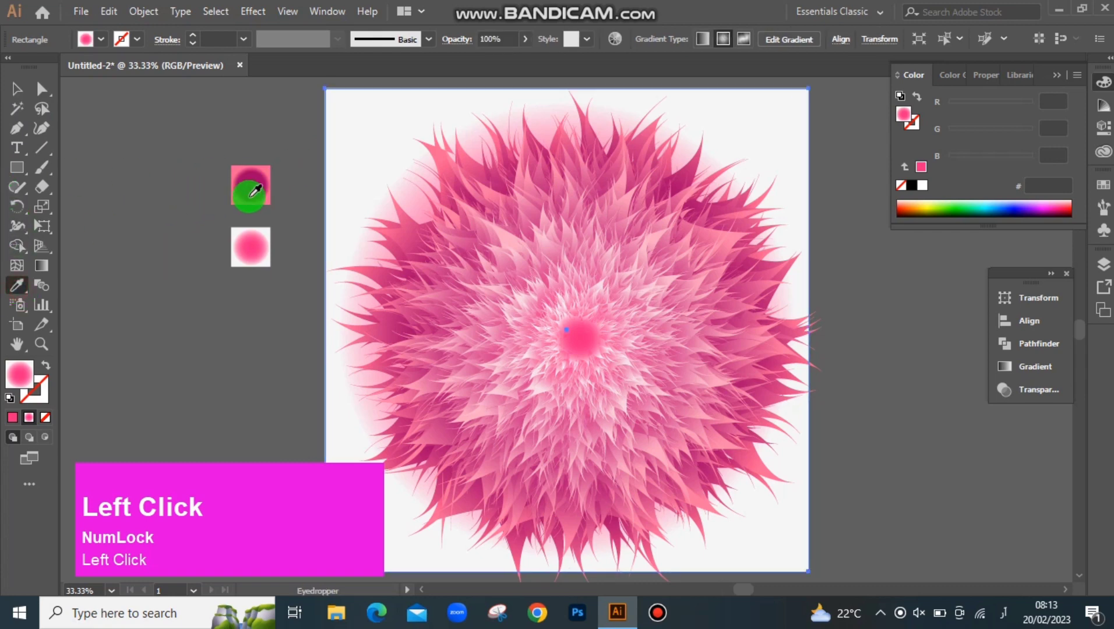
left_click(251, 185)
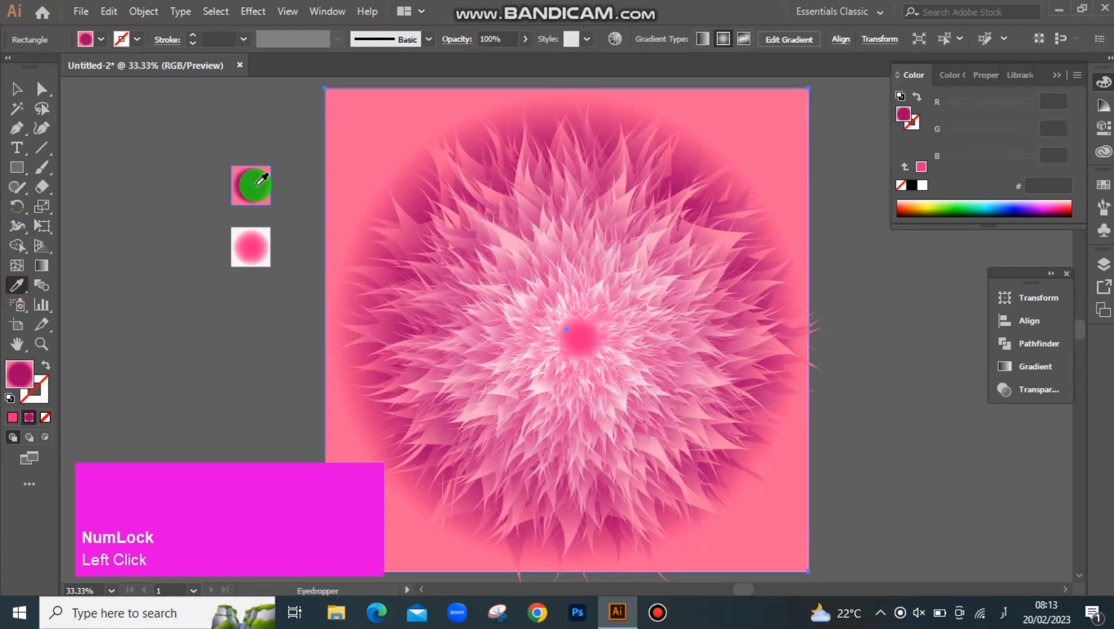
Fill the background rectangle with solid dark red, R 129, G 0, B 42 (81002A).
double_click(20, 374)
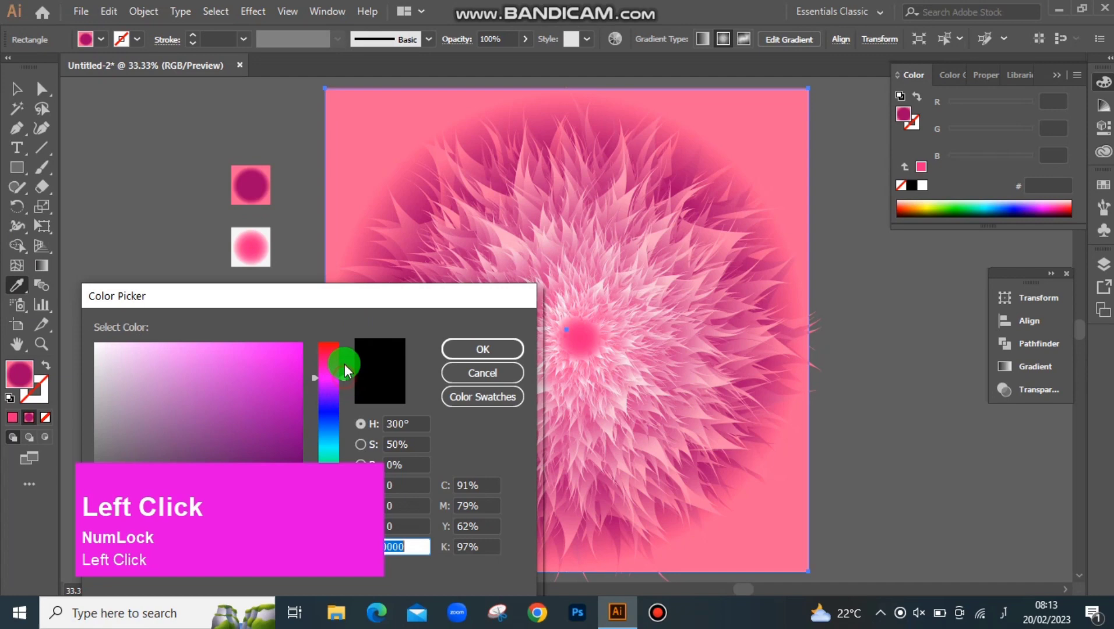
left_click(345, 364)
left_click_drag(290, 405, 302, 458)
left_click(457, 350)
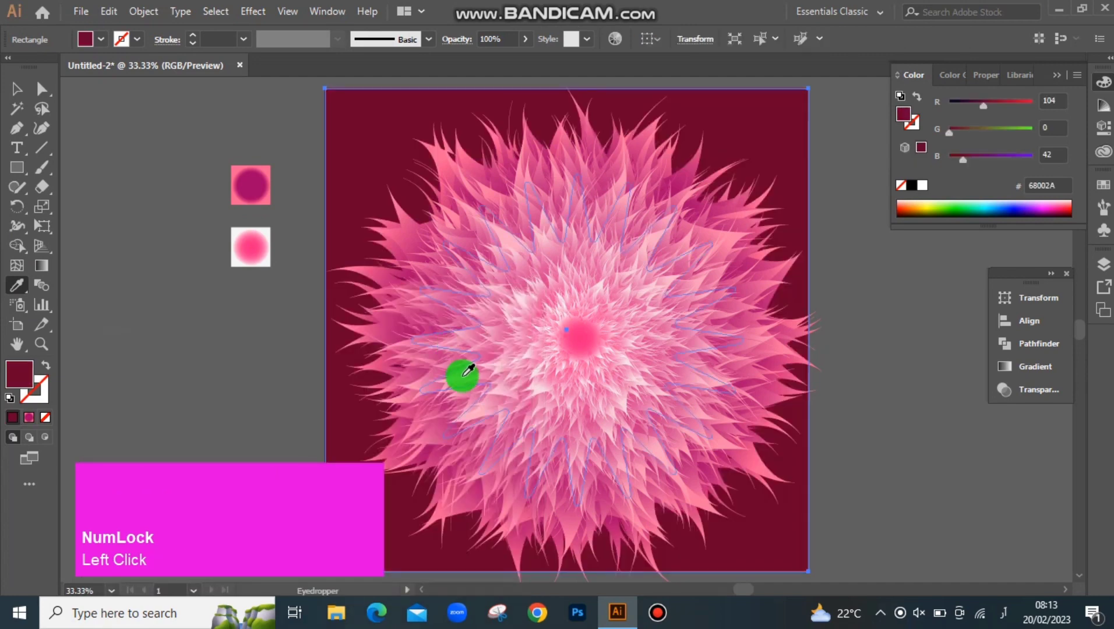
left_click(992, 104)
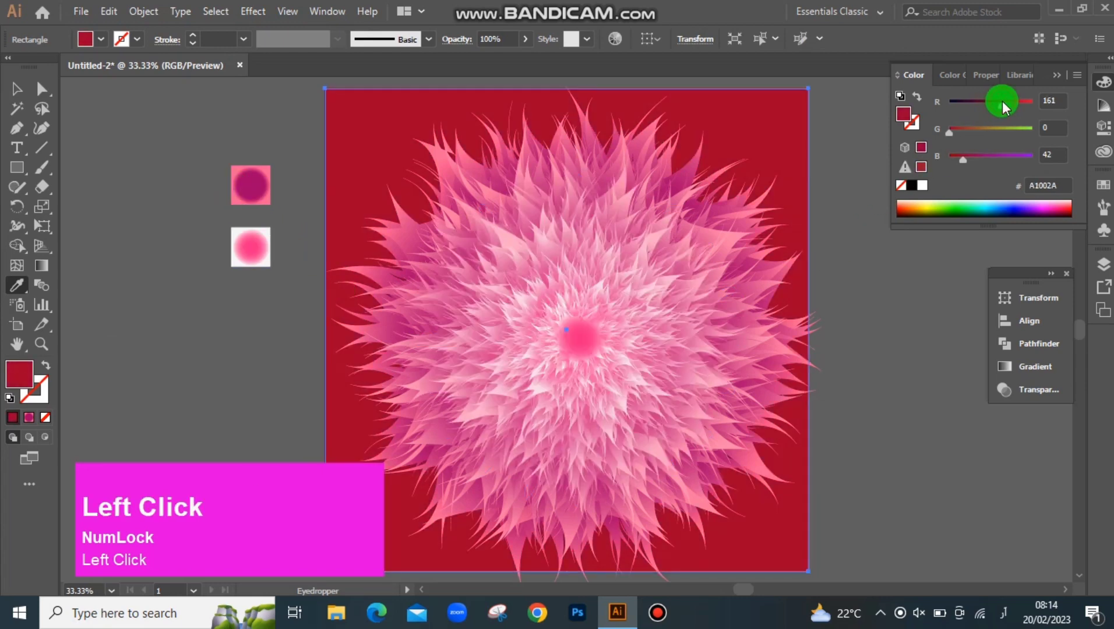
left_click_drag(1001, 100, 990, 110)
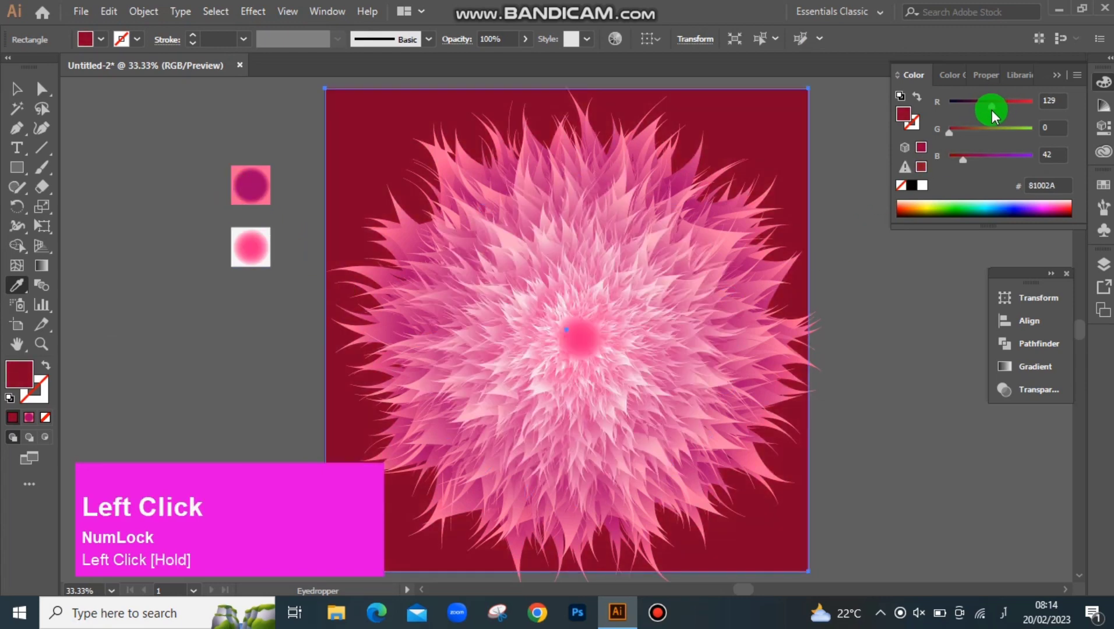
Select the flower and scale it down proportionally to about 870 px wide.
left_click(13, 96)
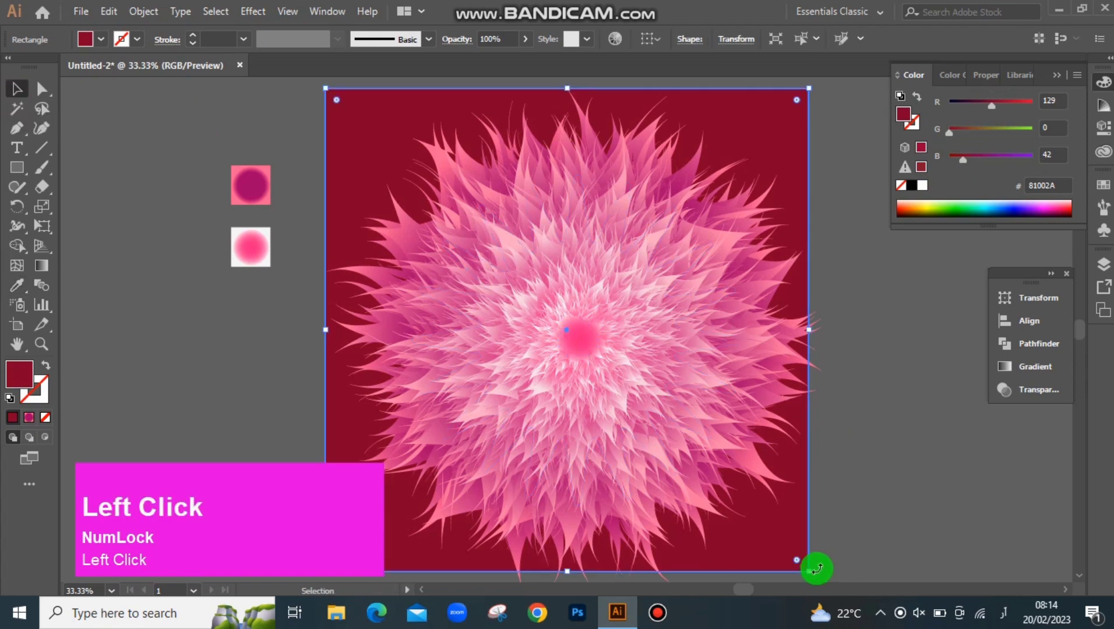
left_click(645, 441)
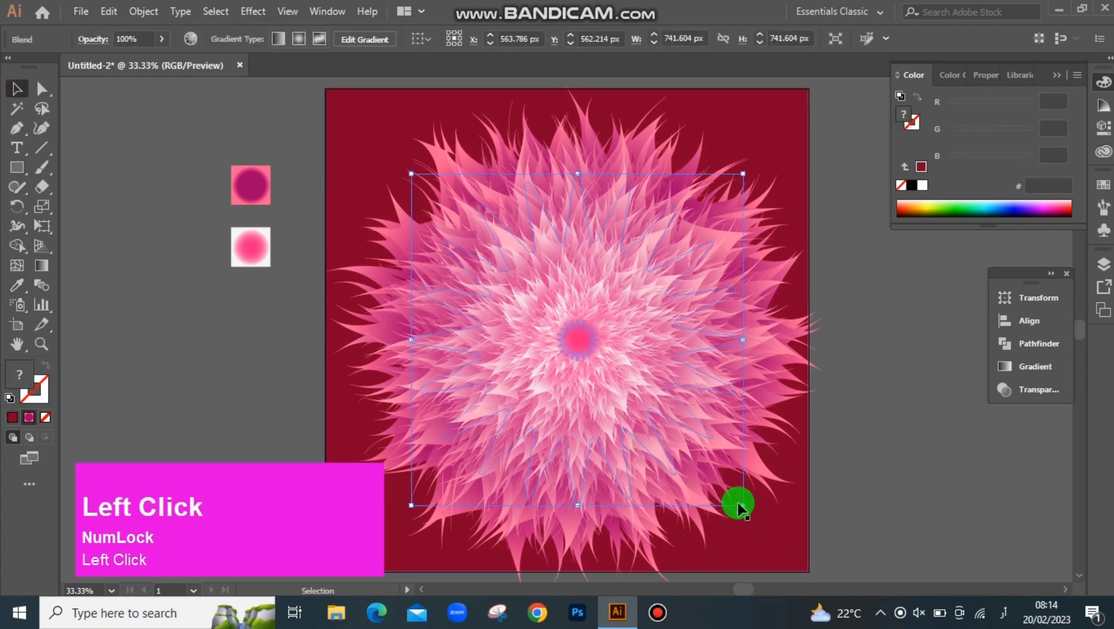
left_click_drag(741, 504, 595, 333)
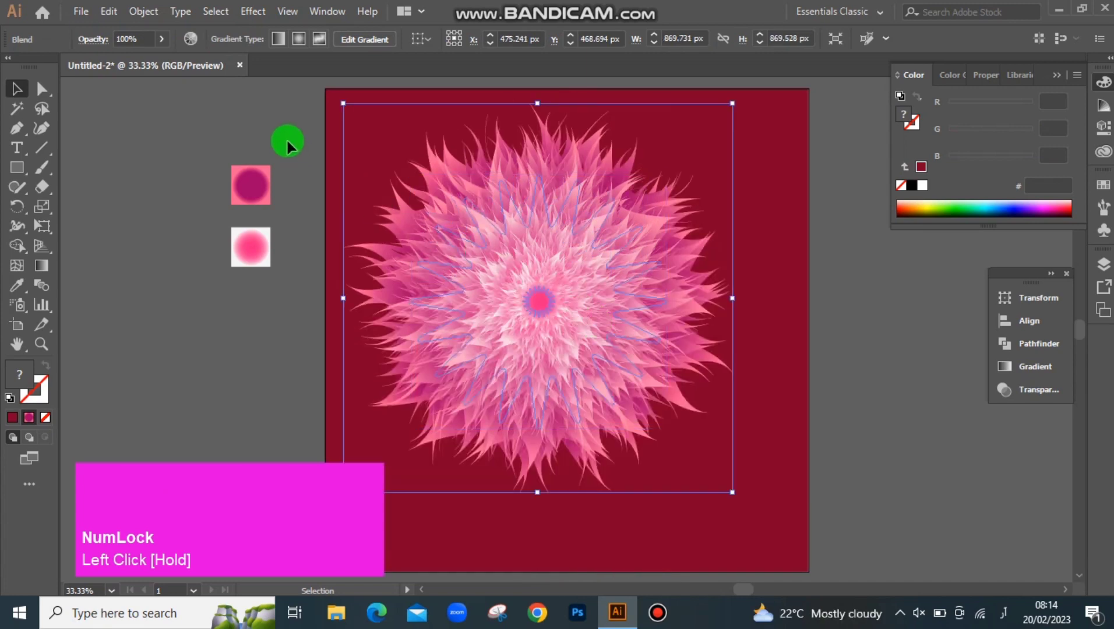
Select the flower and the background rectangle together and centre them on each other horizontally and vertically.
left_click_drag(288, 141, 563, 372)
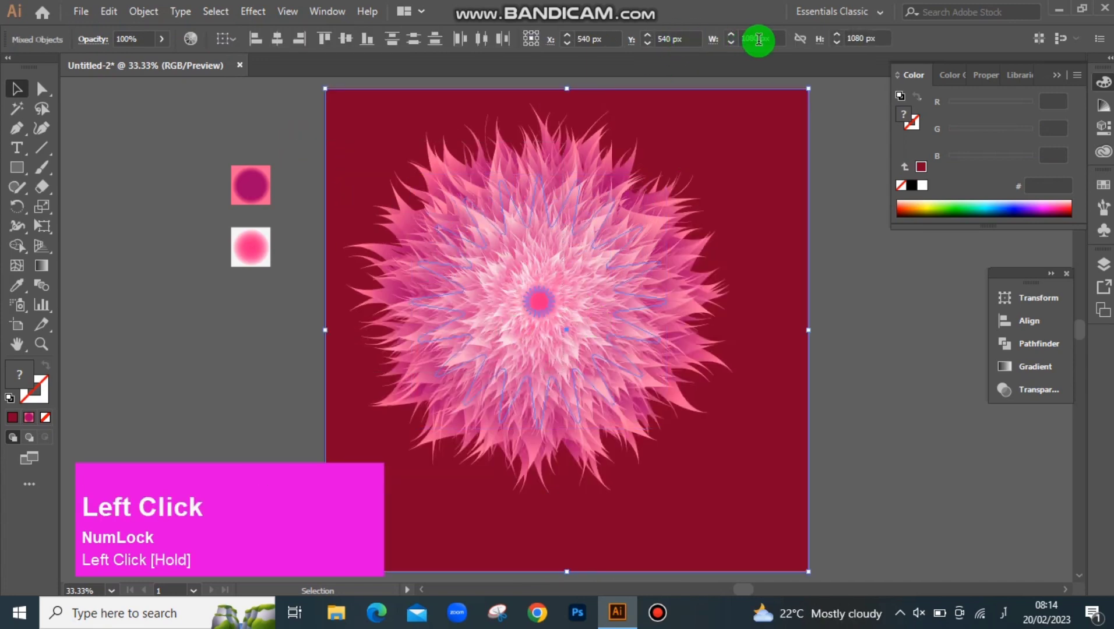
left_click(276, 38)
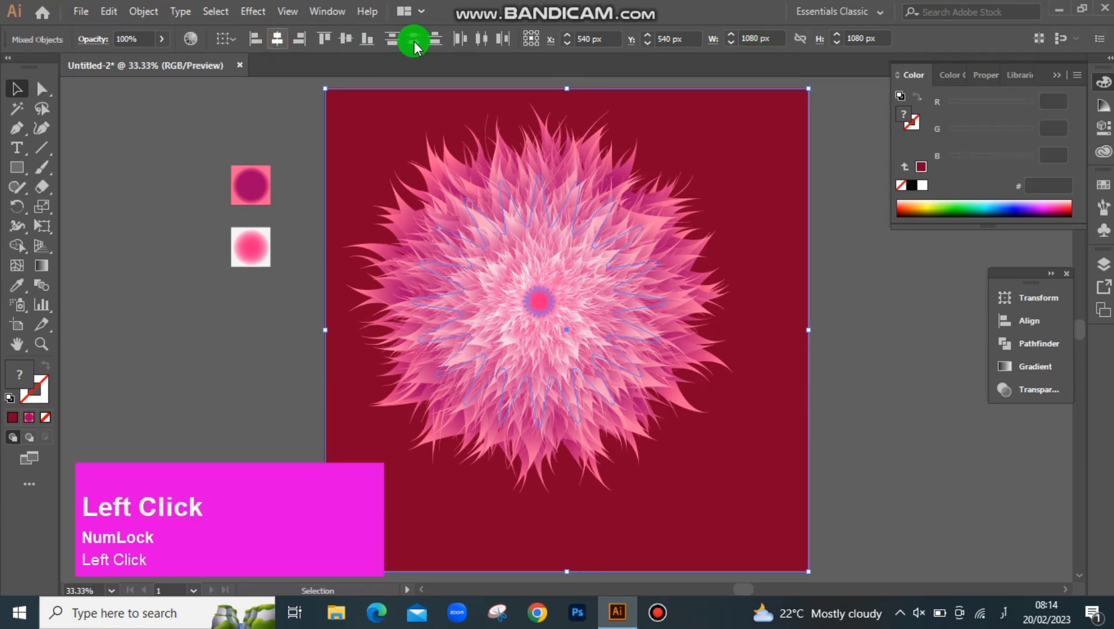
left_click(345, 38)
Try purple (6B006B) and dark red (7A000B) as the background rectangle's fill colour.
left_click_drag(961, 160, 984, 161)
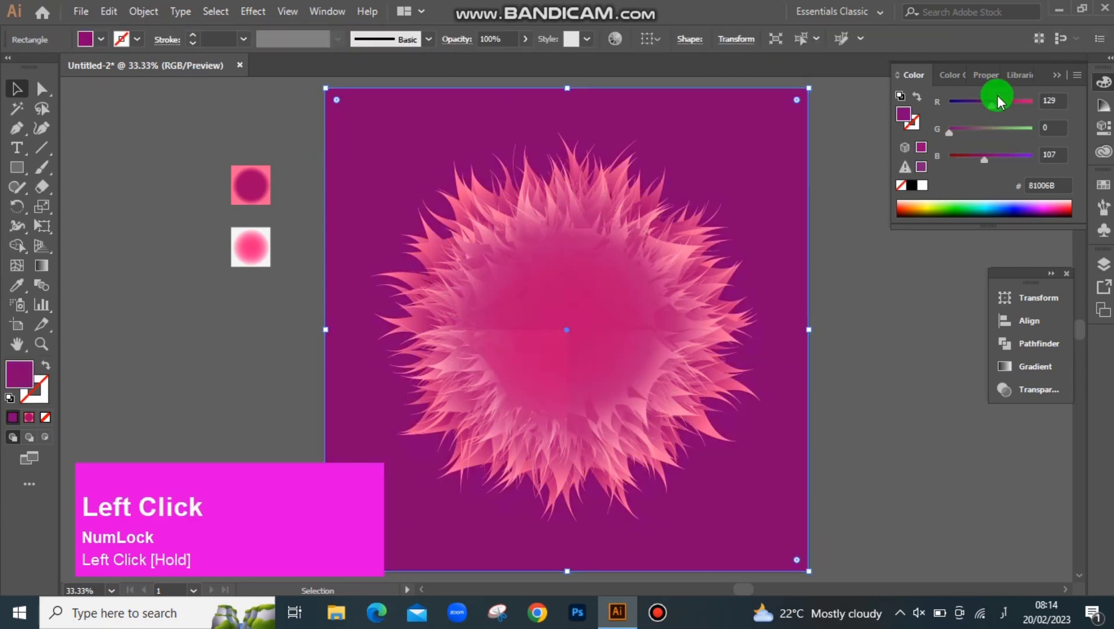
left_click_drag(997, 102, 985, 105)
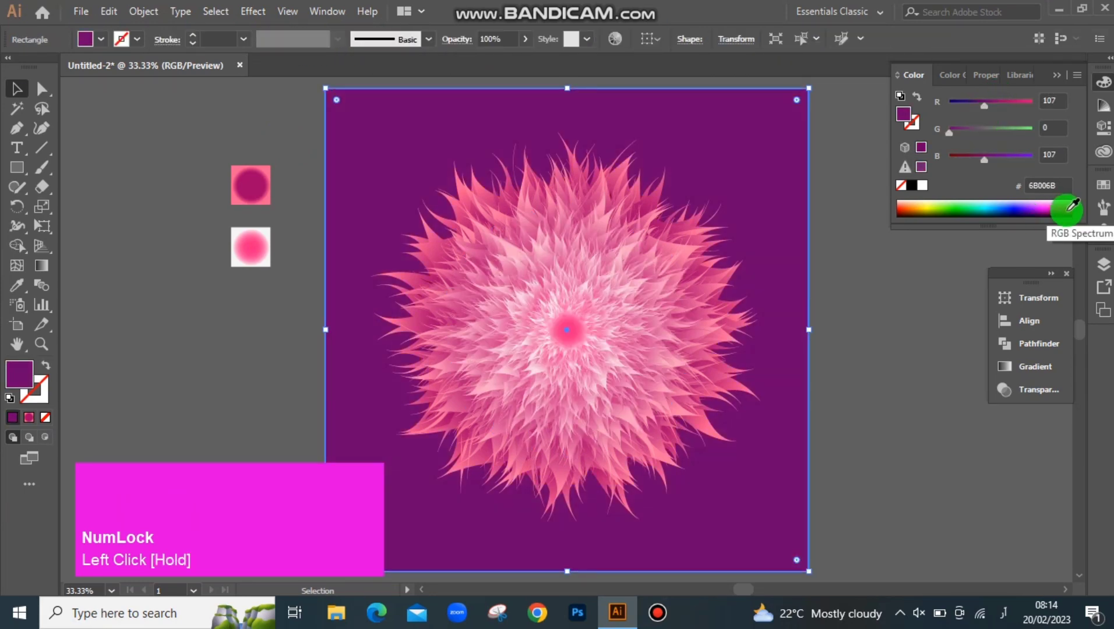
left_click(1071, 207)
left_click(991, 109)
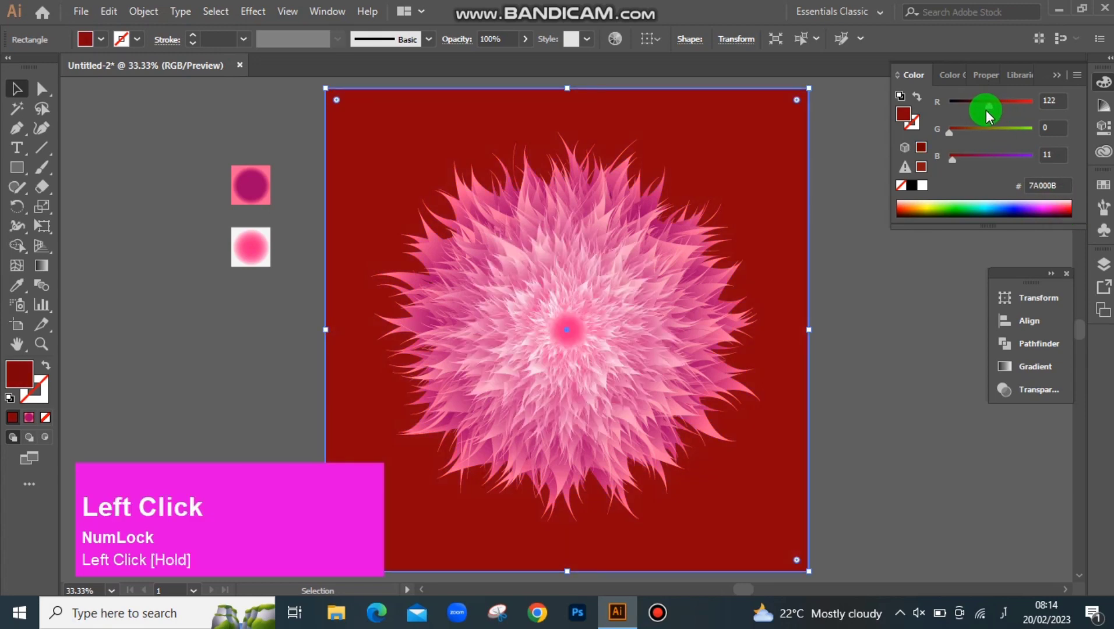
Change the background rectangle's fill to yellow, R 219, G 231, B 11 (DBE70B).
left_click_drag(985, 111, 1021, 112)
left_click(1011, 104)
left_click(1016, 103)
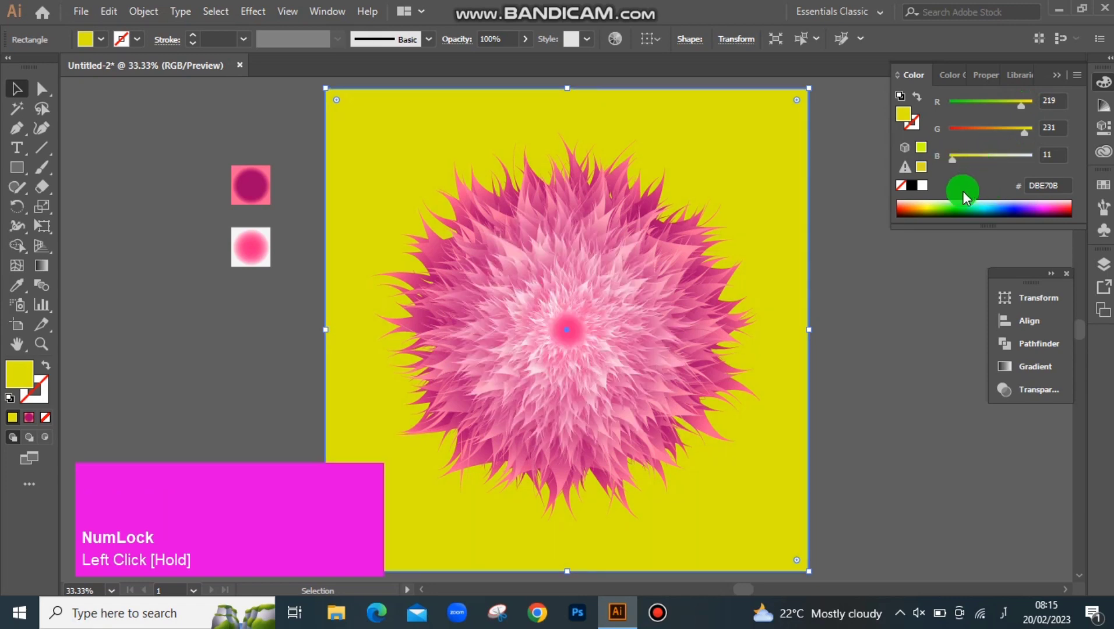
Recolour the background rectangle to bright turquoise, R 65, G 255, B 208 (41FFD0).
left_click(936, 205)
left_click_drag(1011, 108, 971, 105)
left_click(983, 204)
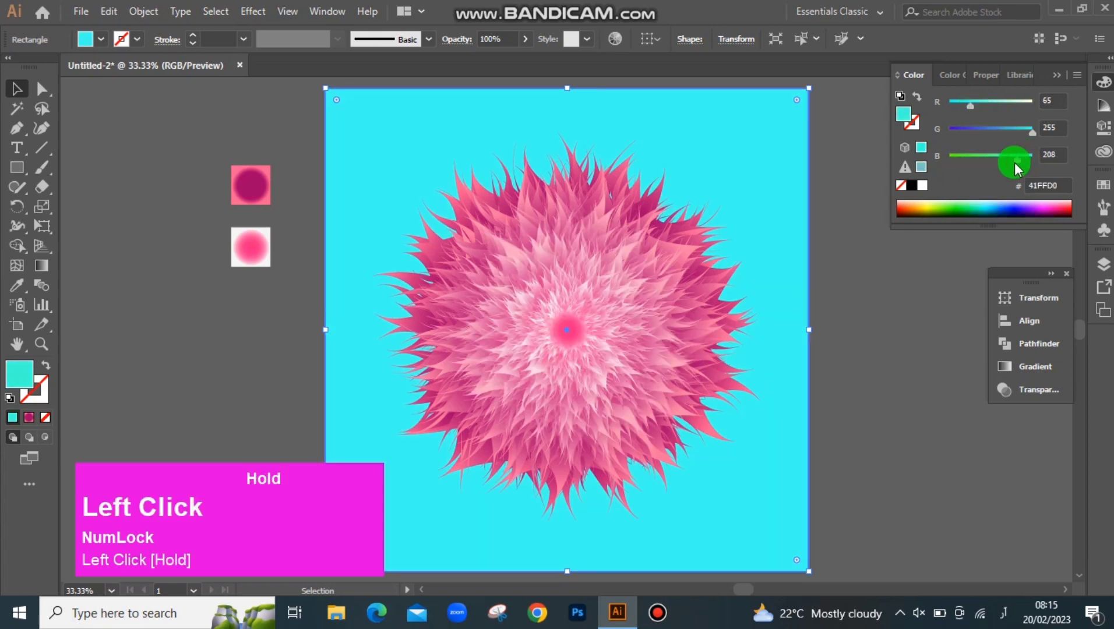